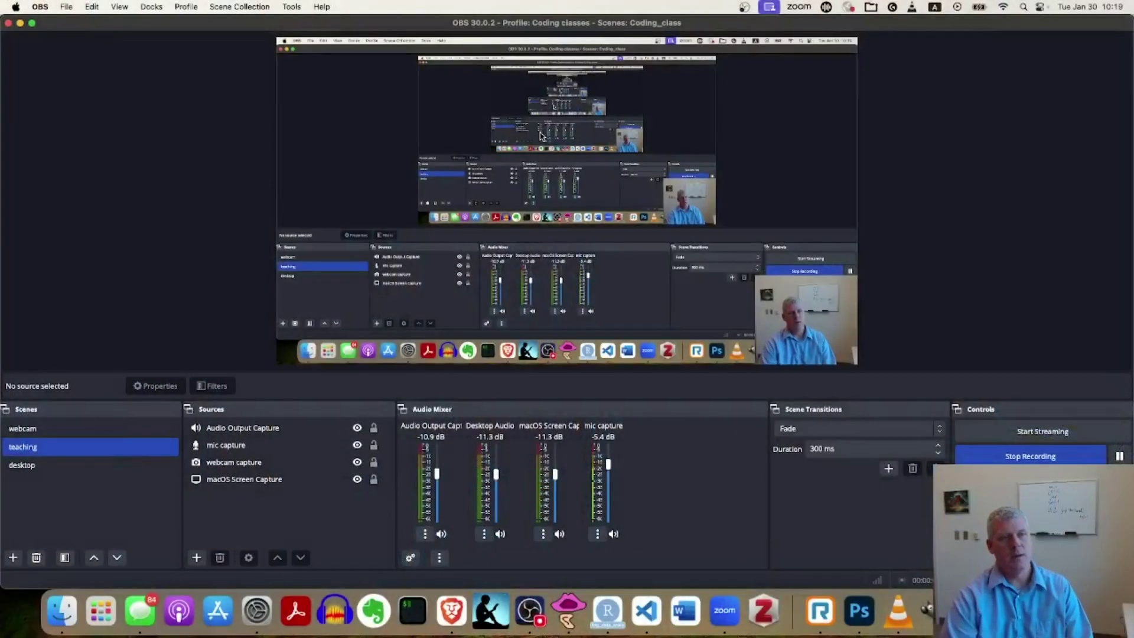
# Cycle through the open apps, open a new Brave tab, and bring the empty Praat Objects window forward
pyautogui.press('super+Tab')
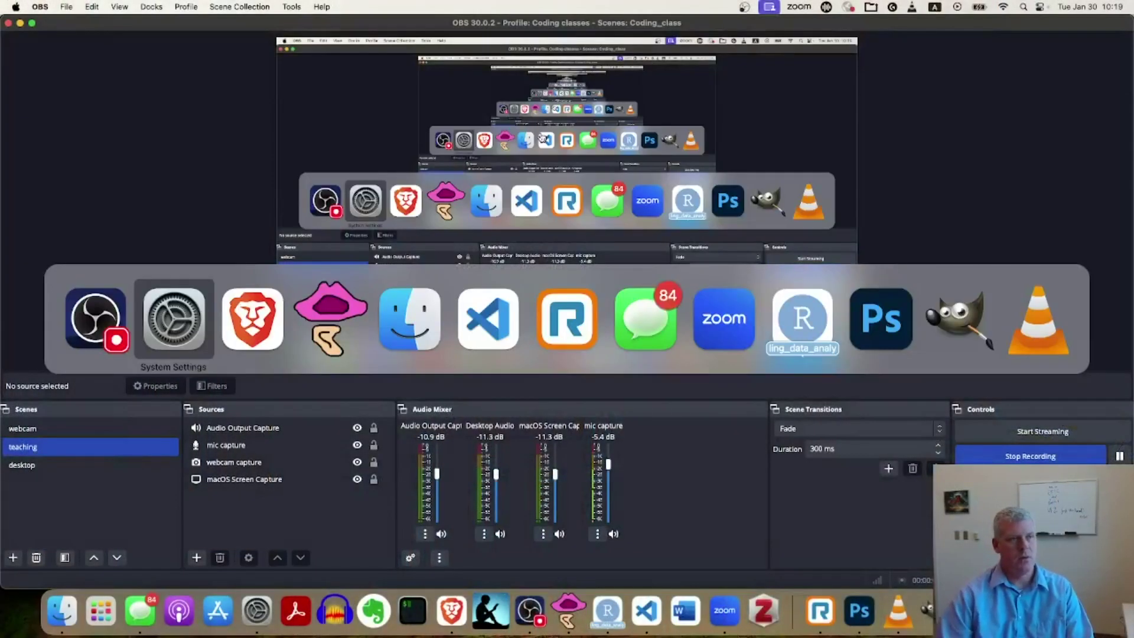
pyautogui.press('super+Tab')
pyautogui.press('super+Tab')
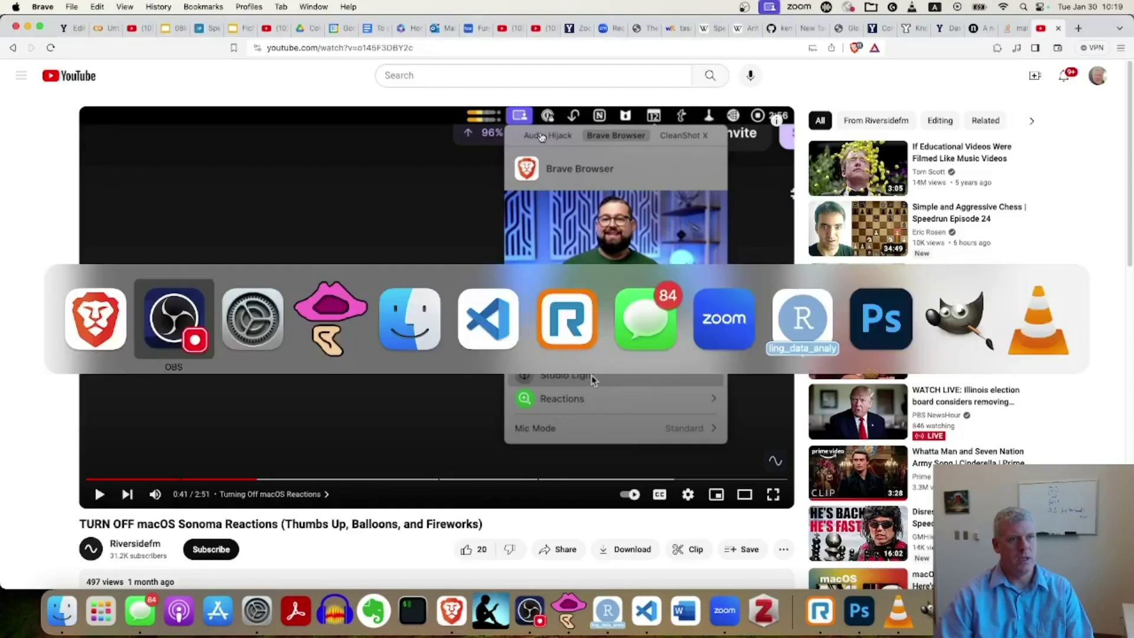
pyautogui.press('super+Tab')
pyautogui.press('super+Tab')
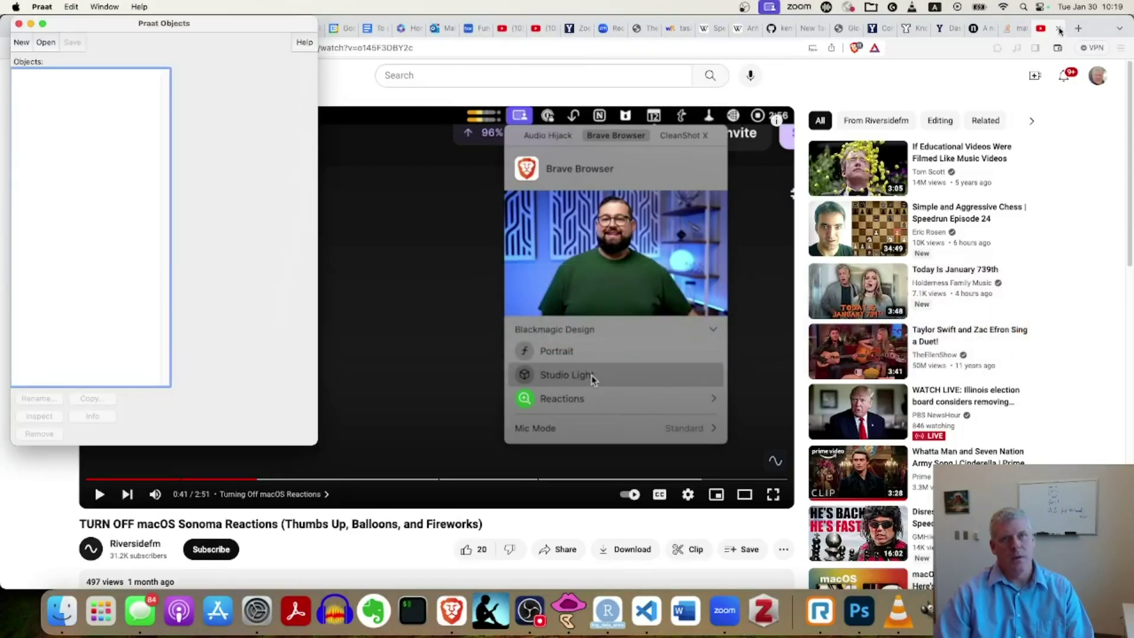
pyautogui.press('super+Tab')
pyautogui.press('super+t')
pyautogui.press('super+Tab')
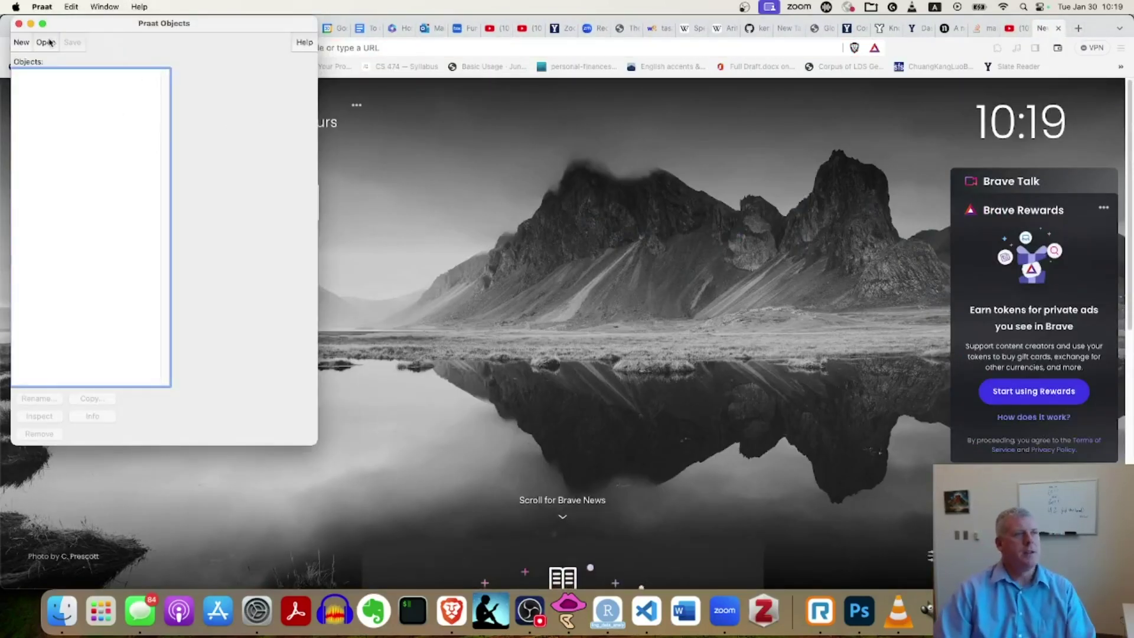
# Record a short mono sound with New > Record mono Sound
pyautogui.click(24, 44)
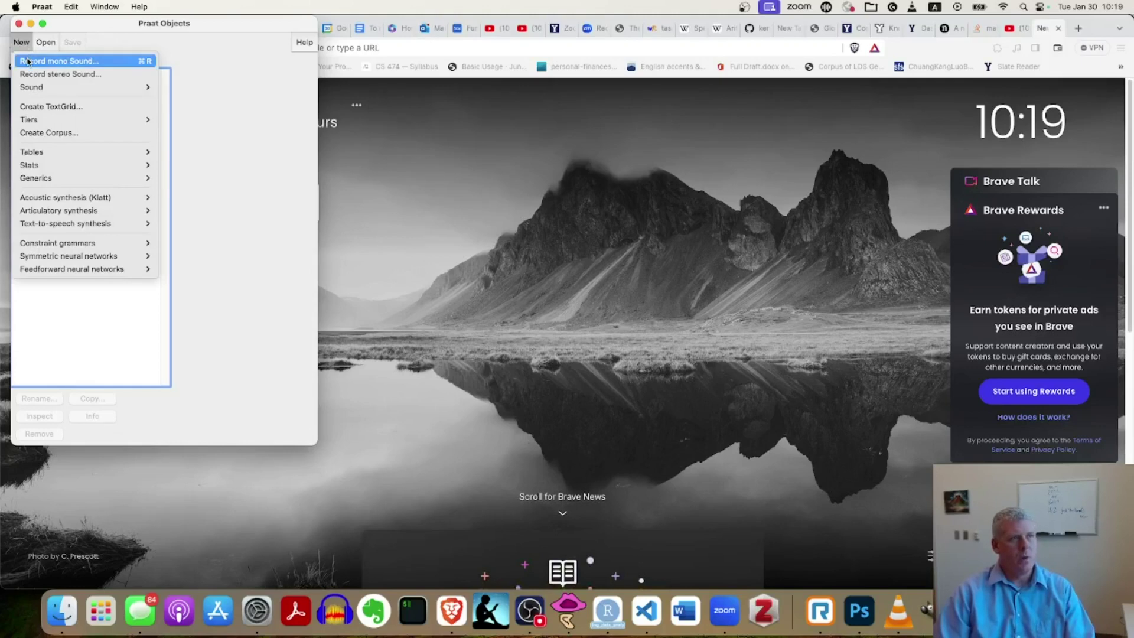
pyautogui.click(59, 61)
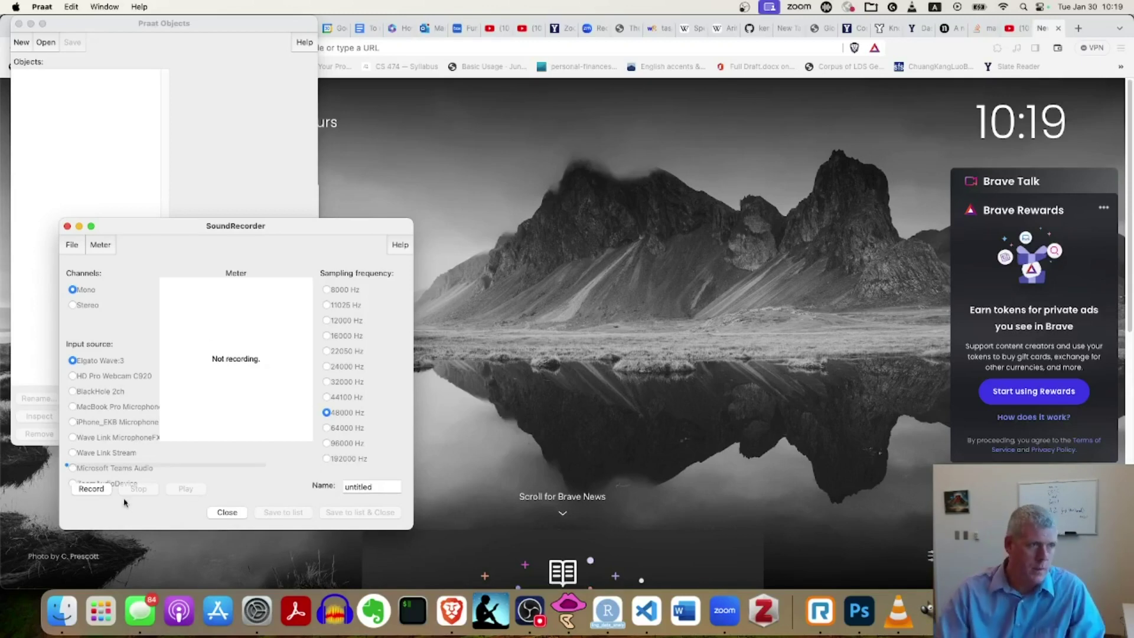
pyautogui.click(91, 489)
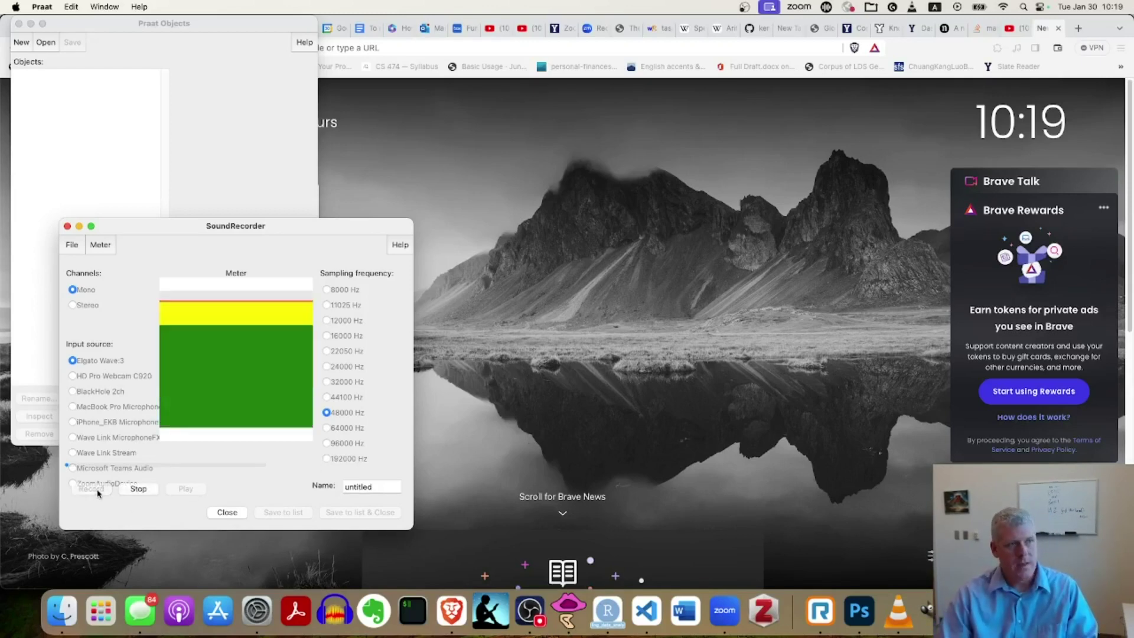
pyautogui.click(138, 488)
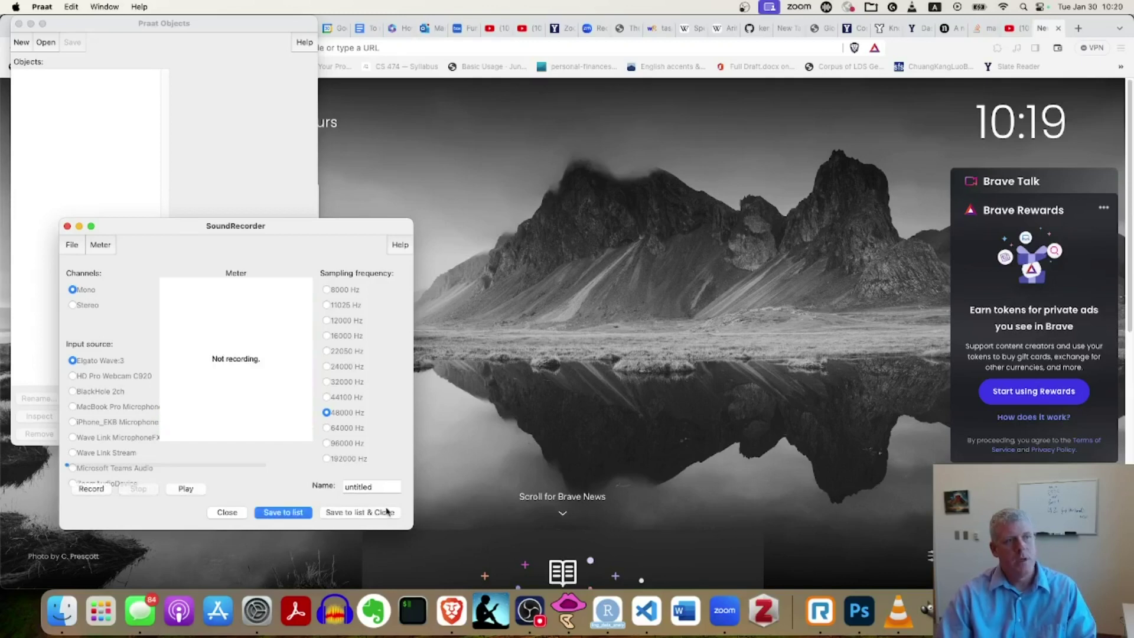
# Rename the recording from 'untitled' to 'testing' and save it to the object list
pyautogui.click(377, 488)
pyautogui.doubleClick(377, 488)
pyautogui.write('testing')
pyautogui.press('Return')
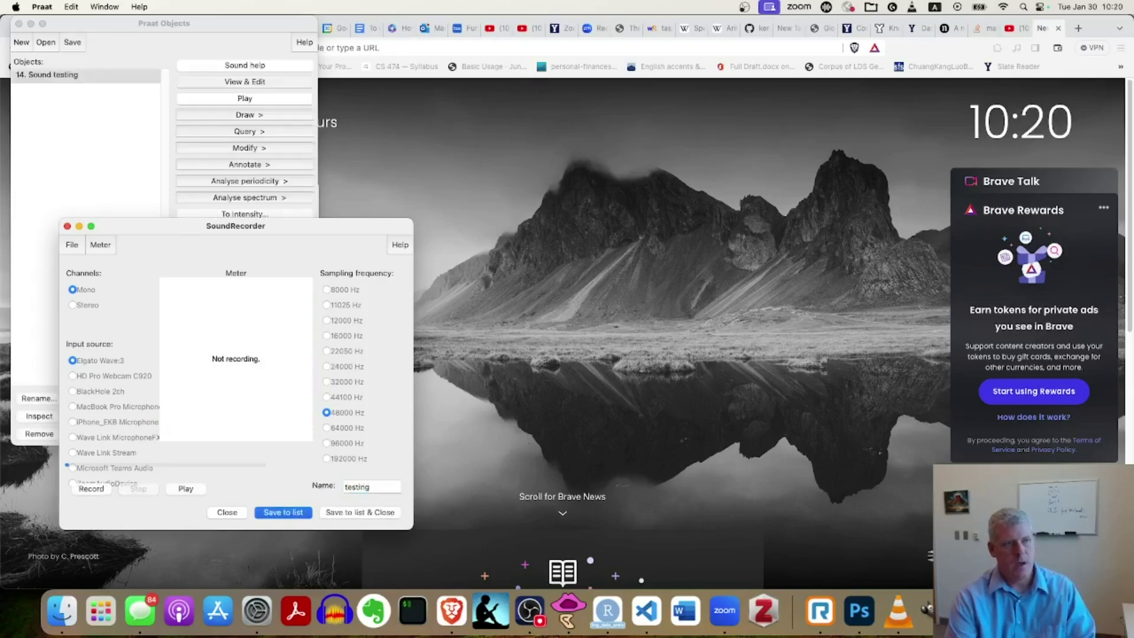
# Close the SoundRecorder, open Sound testing in the editor, and play it from 0.750628 s
pyautogui.click(66, 226)
pyautogui.click(256, 84)
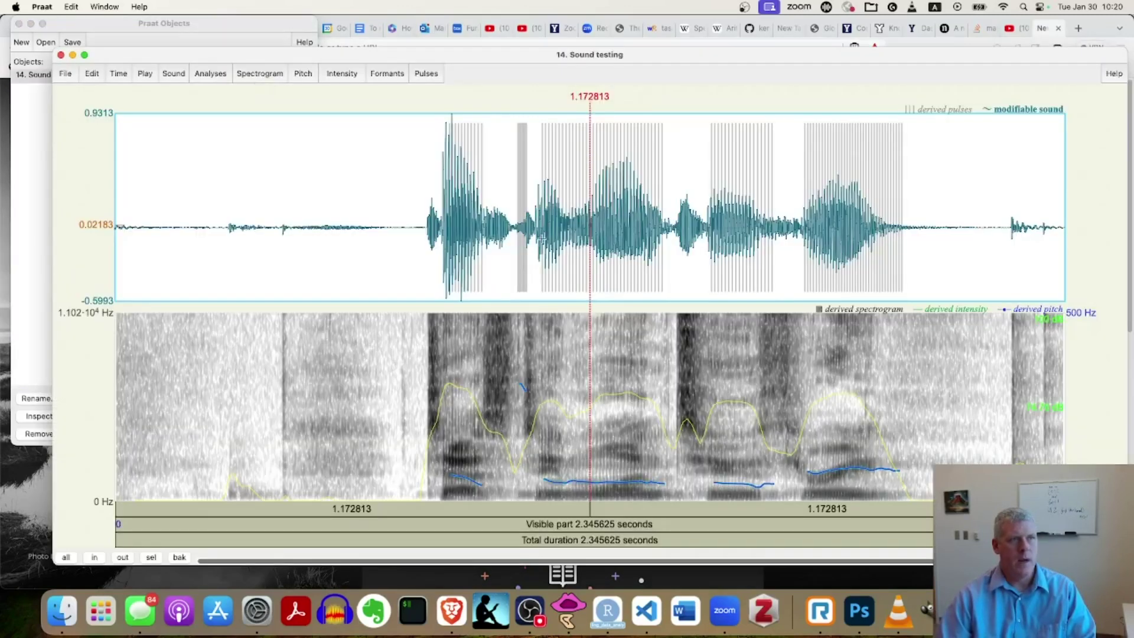
pyautogui.click(419, 241)
pyautogui.press('Tab')
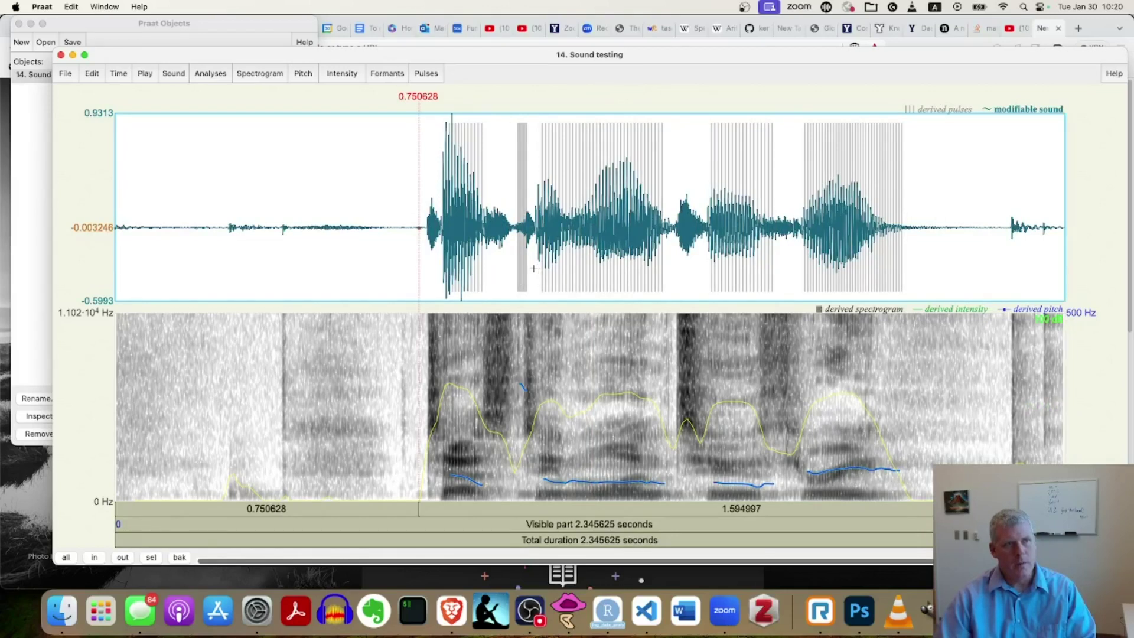
# Audition trial selections, settle on 1.121042–1.351457 s, and maximize the editor window
pyautogui.moveTo(531, 269); pyautogui.dragTo(339, 269)
pyautogui.press('Tab')
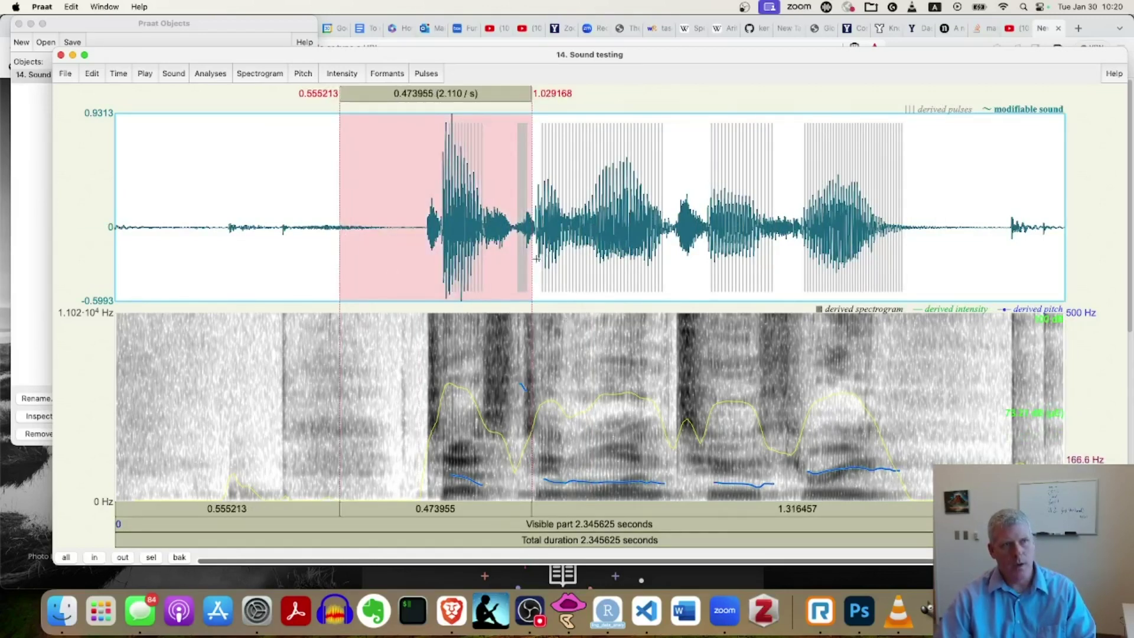
pyautogui.moveTo(536, 258); pyautogui.dragTo(652, 267)
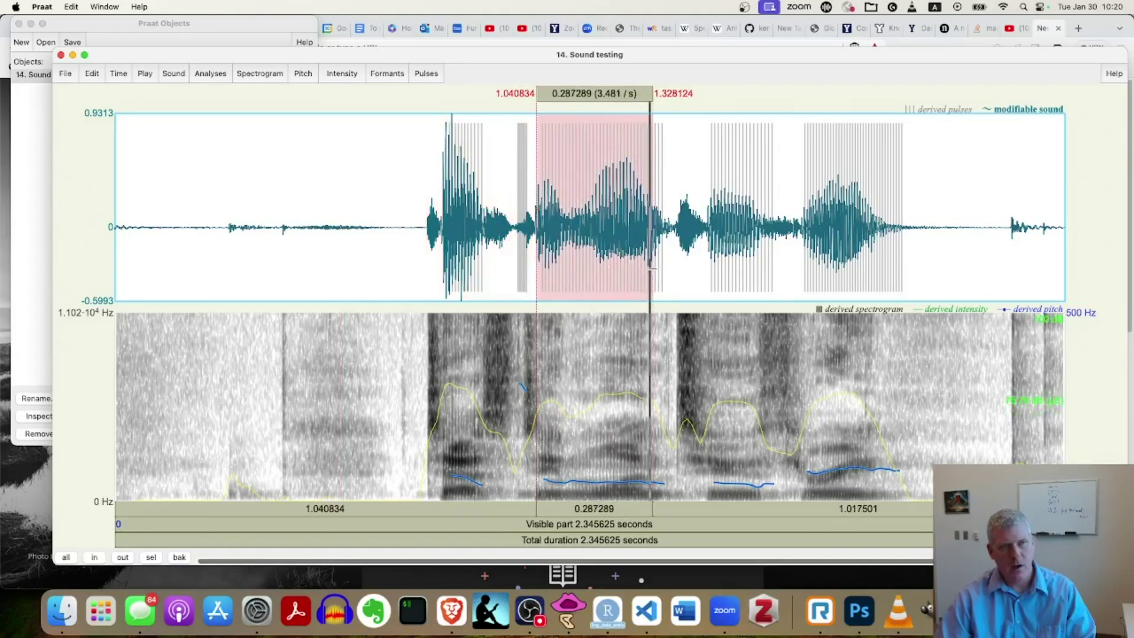
pyautogui.press('Tab')
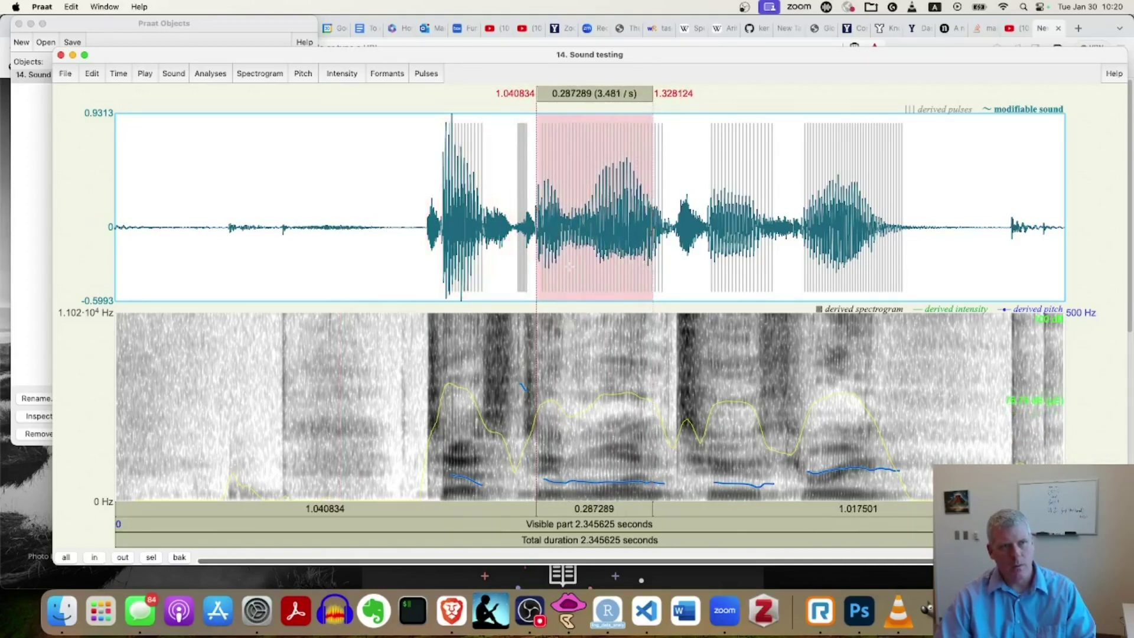
pyautogui.moveTo(569, 265); pyautogui.dragTo(664, 259)
pyautogui.press('Tab')
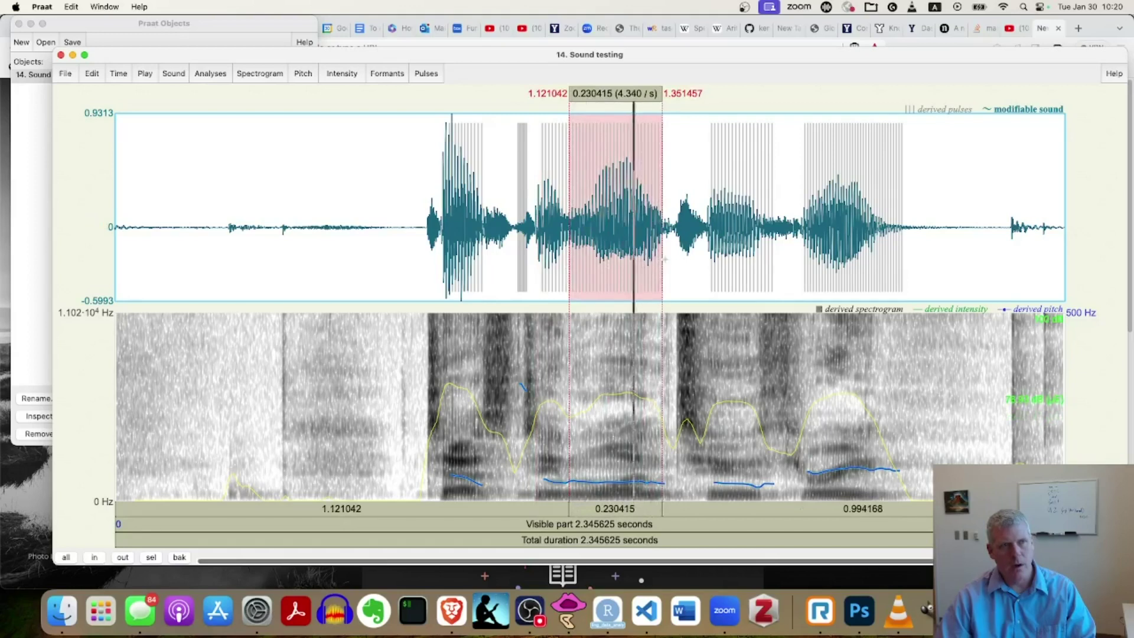
pyautogui.doubleClick(702, 55)
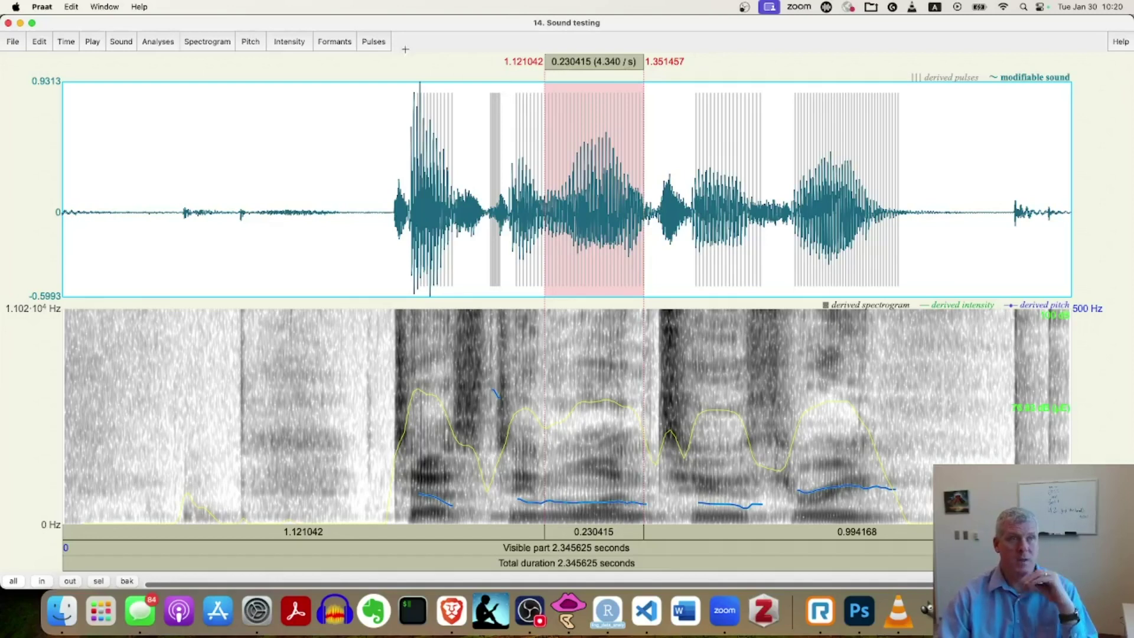
# Extract the 1.121042–1.351457 s selection with preserved times and rename it 'one'
pyautogui.click(114, 42)
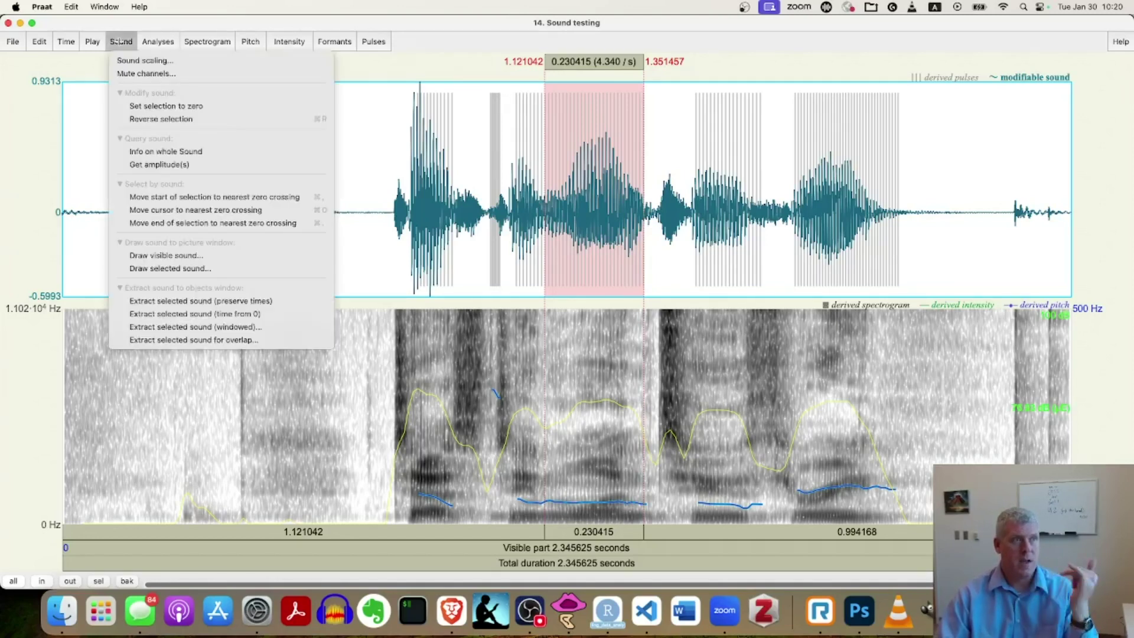
pyautogui.click(282, 301)
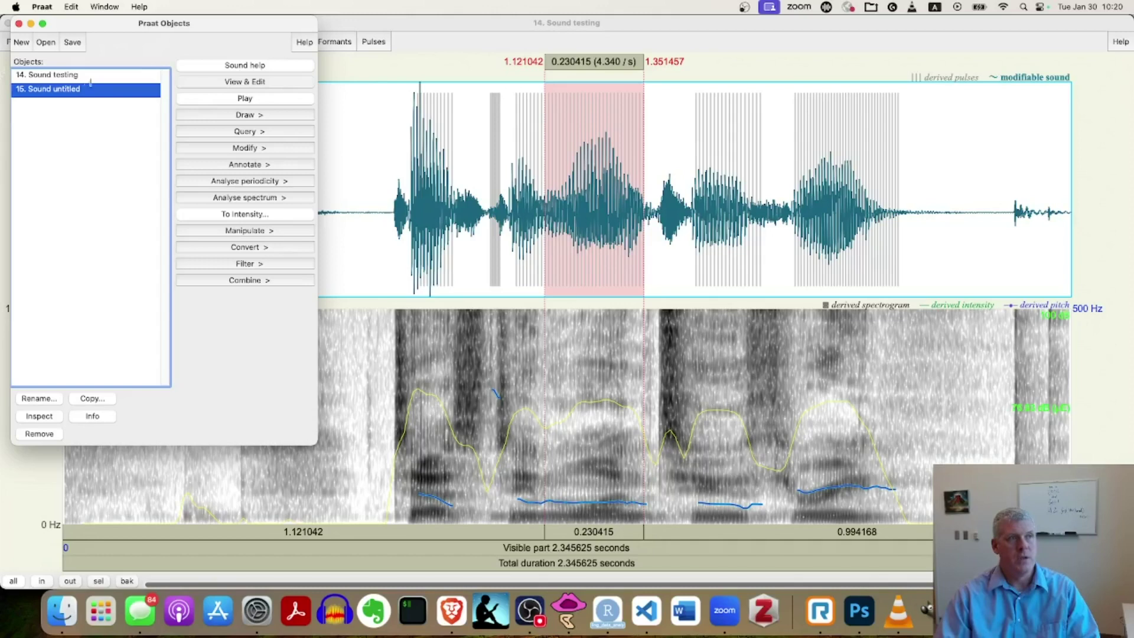
pyautogui.click(40, 399)
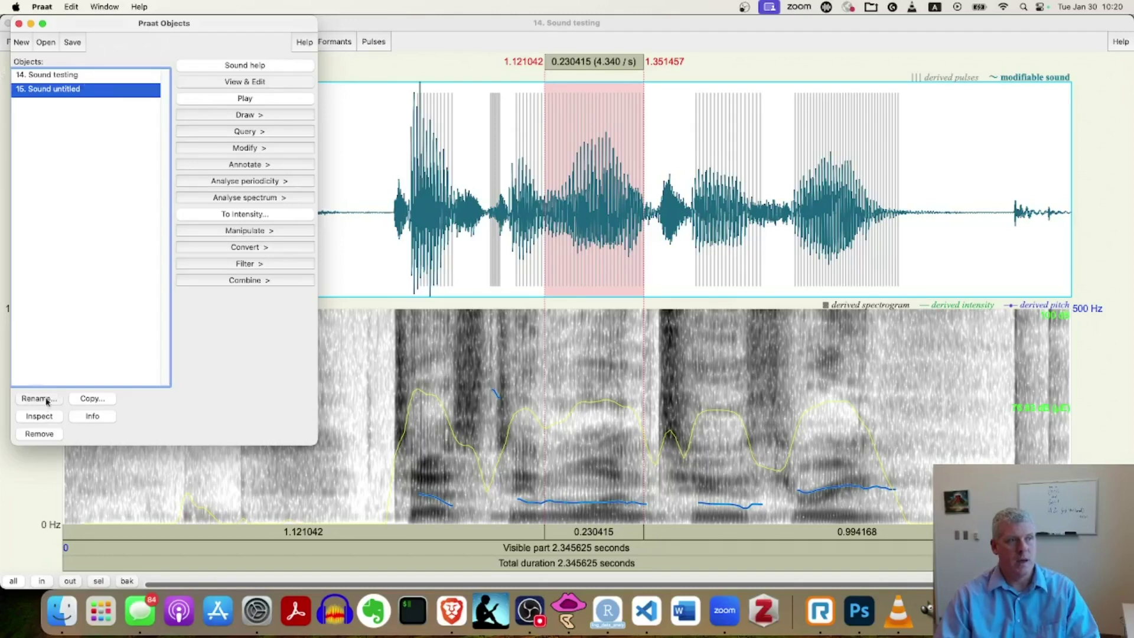
pyautogui.press('BackSpace')
pyautogui.write('one')
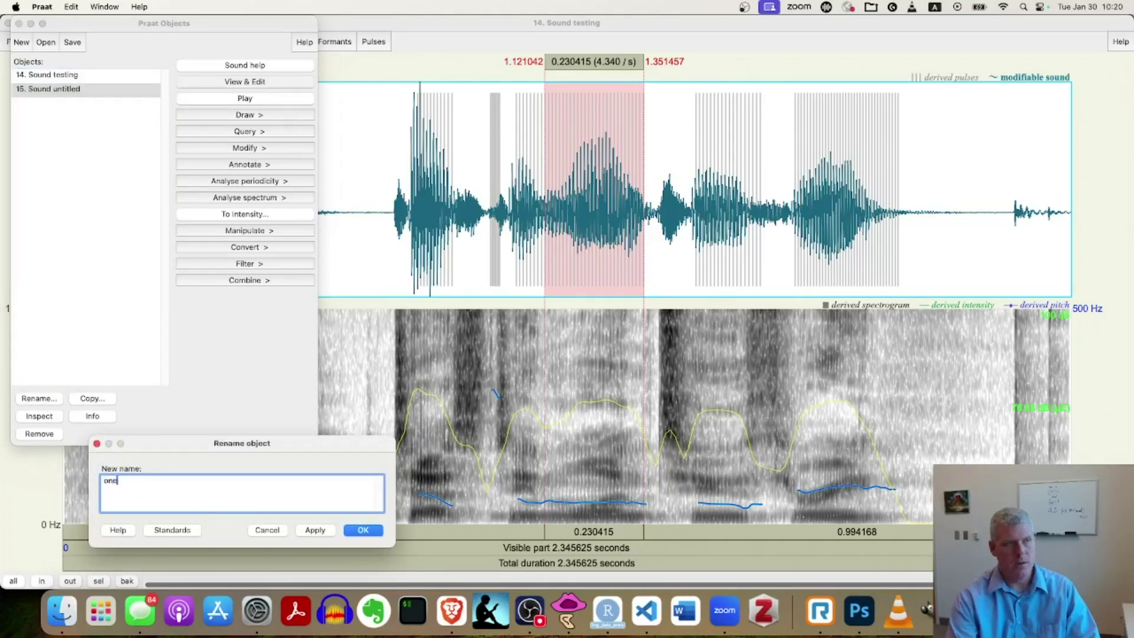
pyautogui.press('Return')
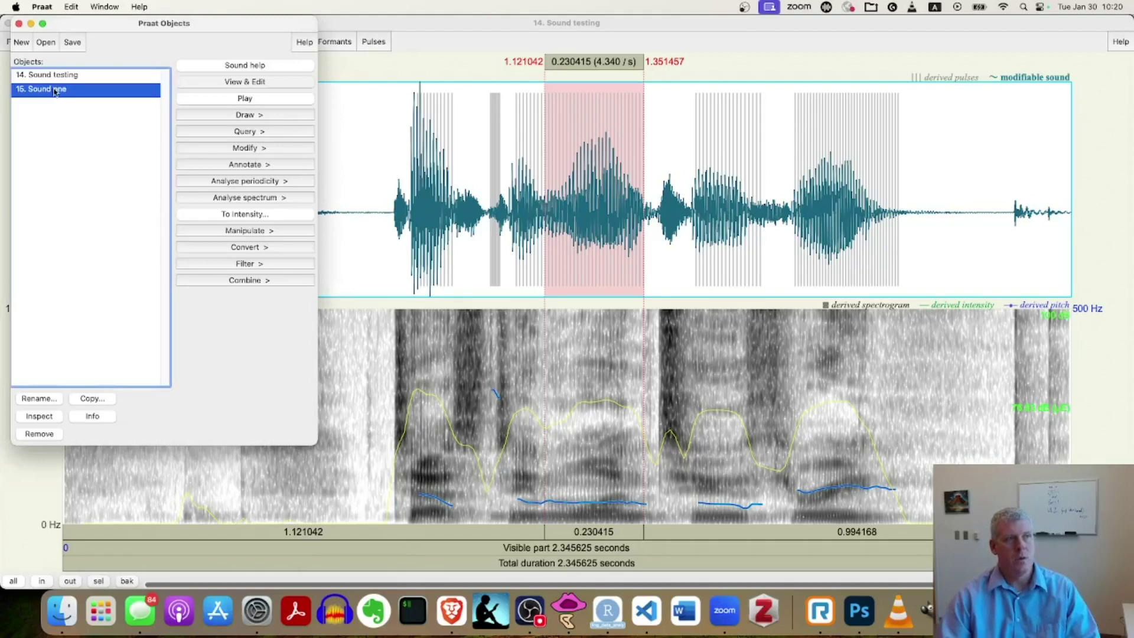
# Select the next word, 1.358863–1.586791 s, in the Sound testing editor and play it twice
pyautogui.click(434, 24)
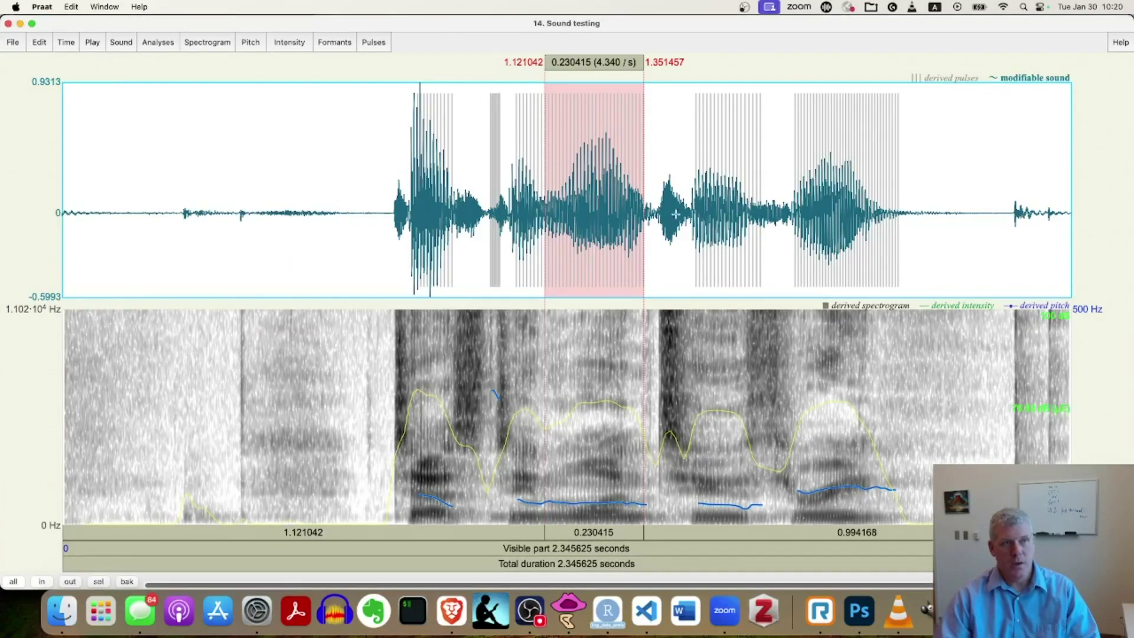
pyautogui.click(652, 284)
pyautogui.moveTo(647, 284); pyautogui.dragTo(745, 284)
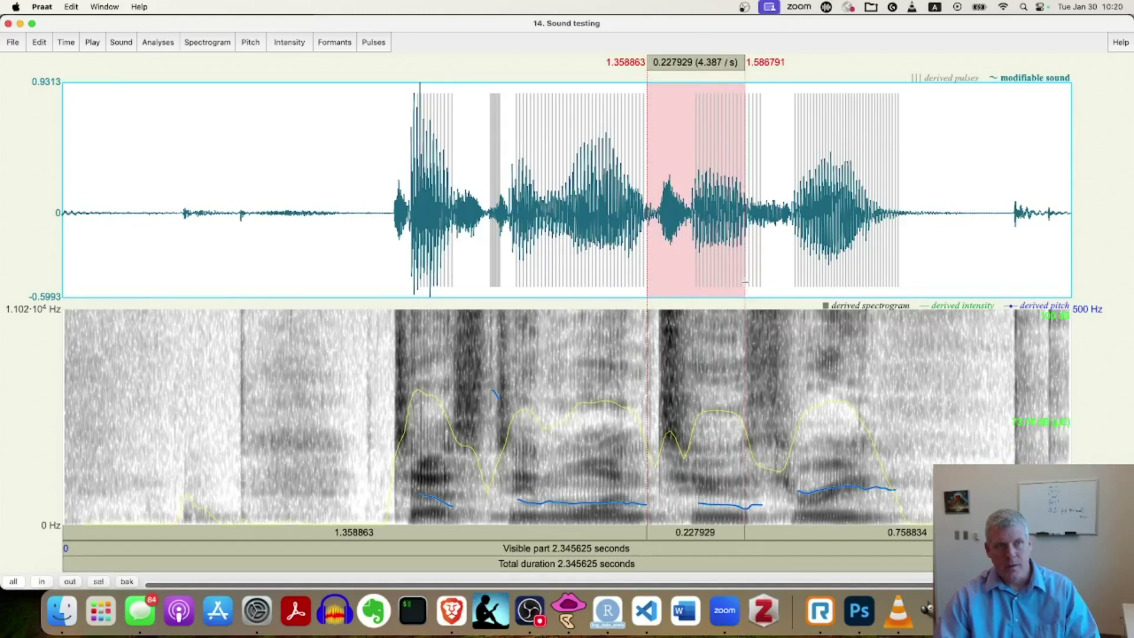
pyautogui.press('Tab')
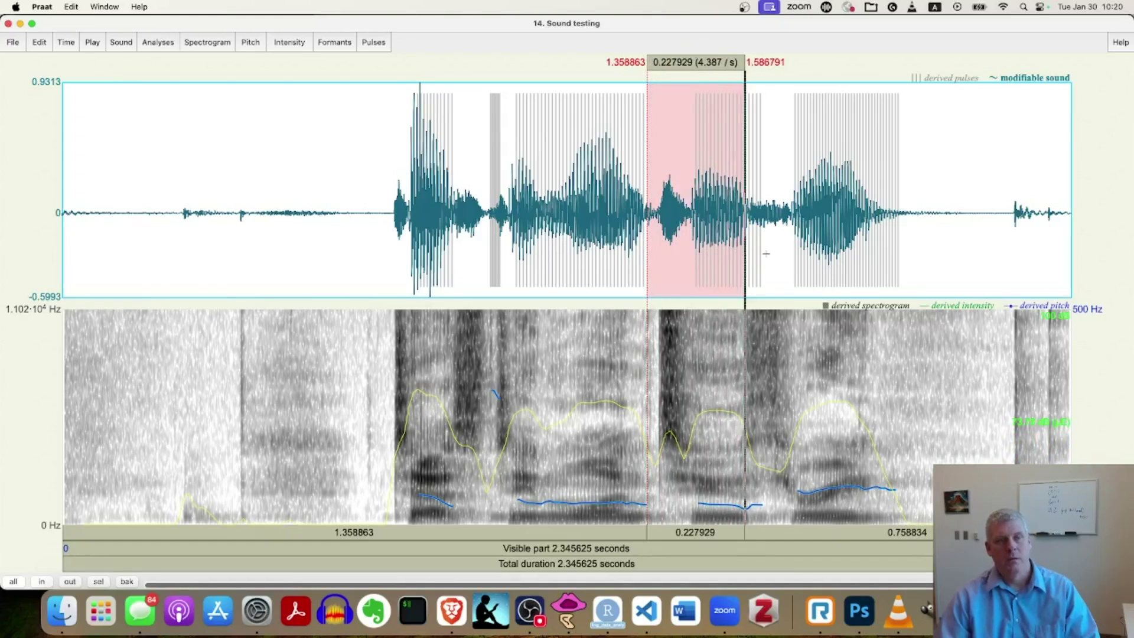
pyautogui.press('Tab')
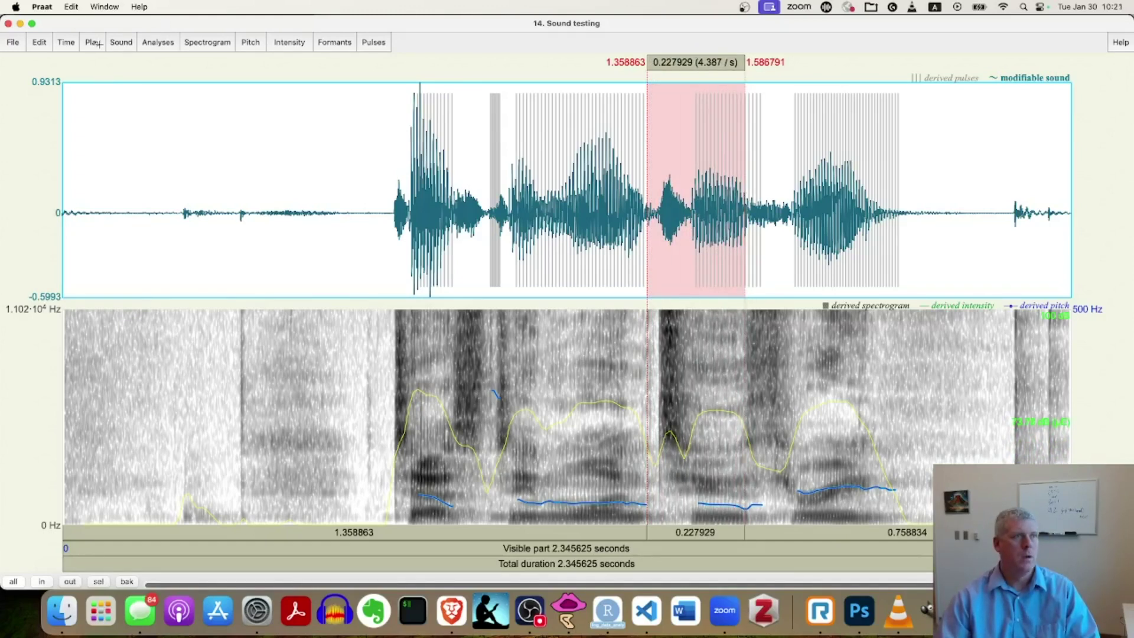
# Extract the selected word with preserved times and rename the new sound 'two'
pyautogui.click(115, 43)
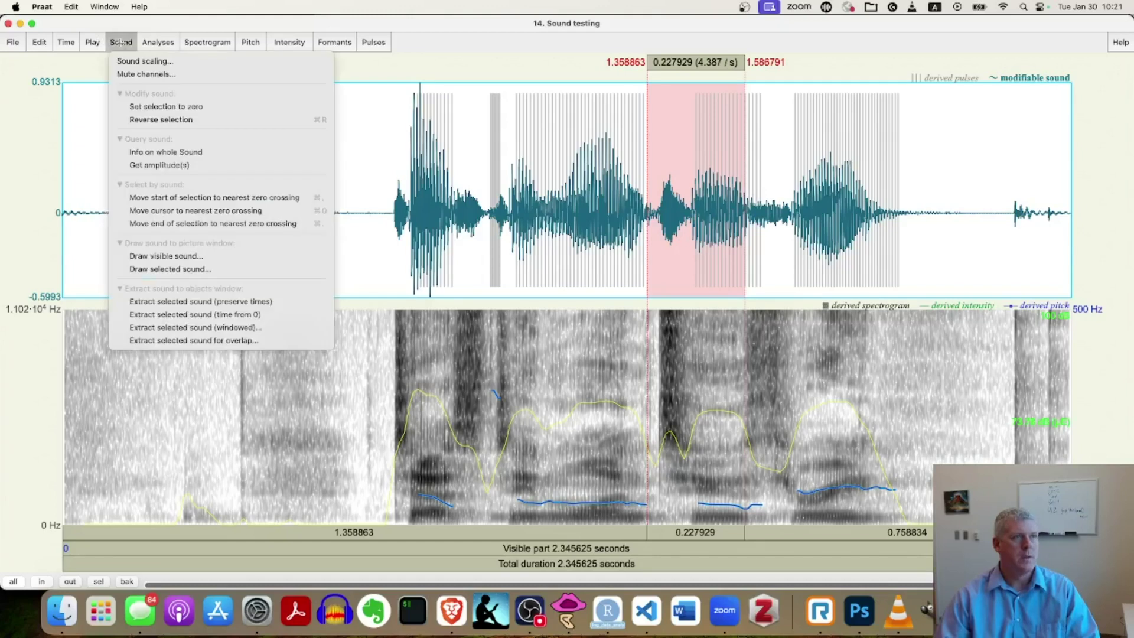
pyautogui.click(198, 302)
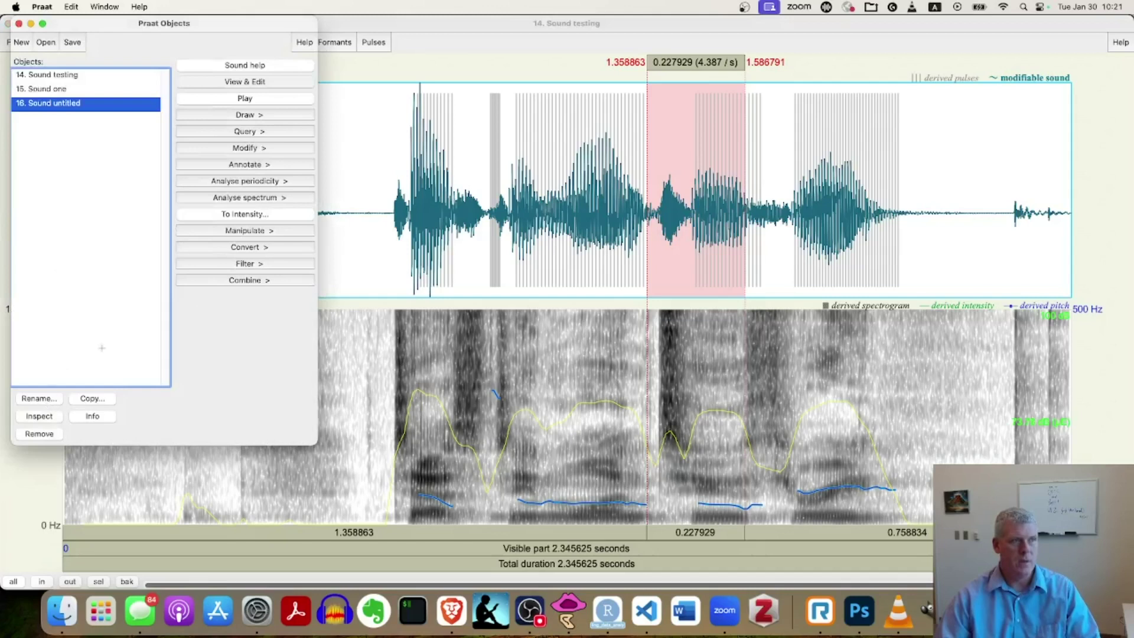
pyautogui.click(52, 400)
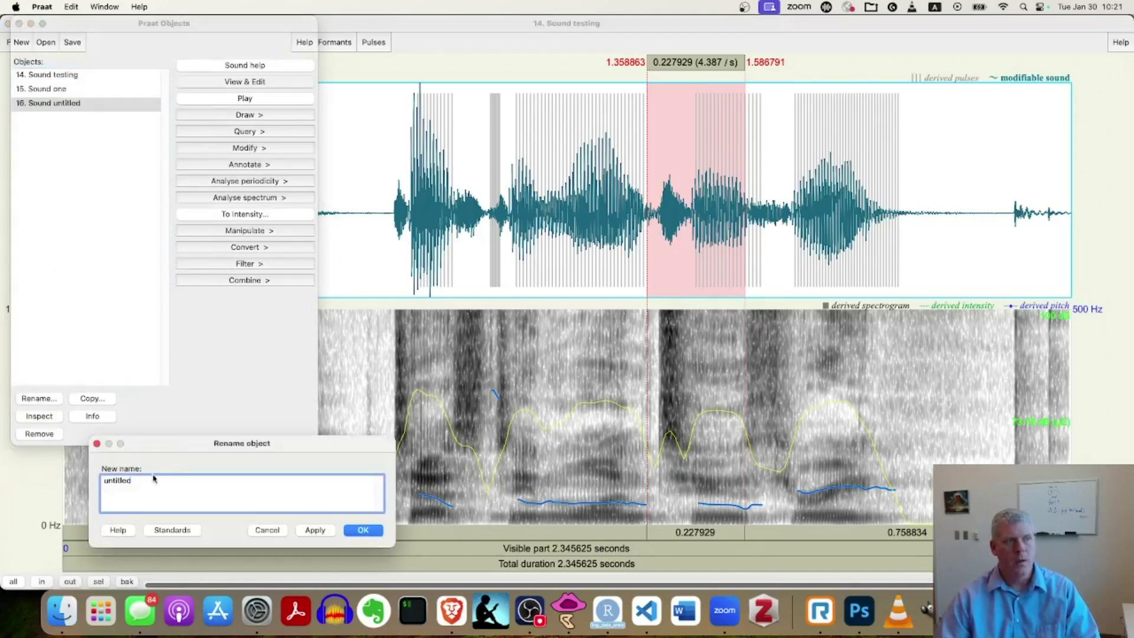
pyautogui.press('super+a')
pyautogui.write('two')
pyautogui.press('Return')
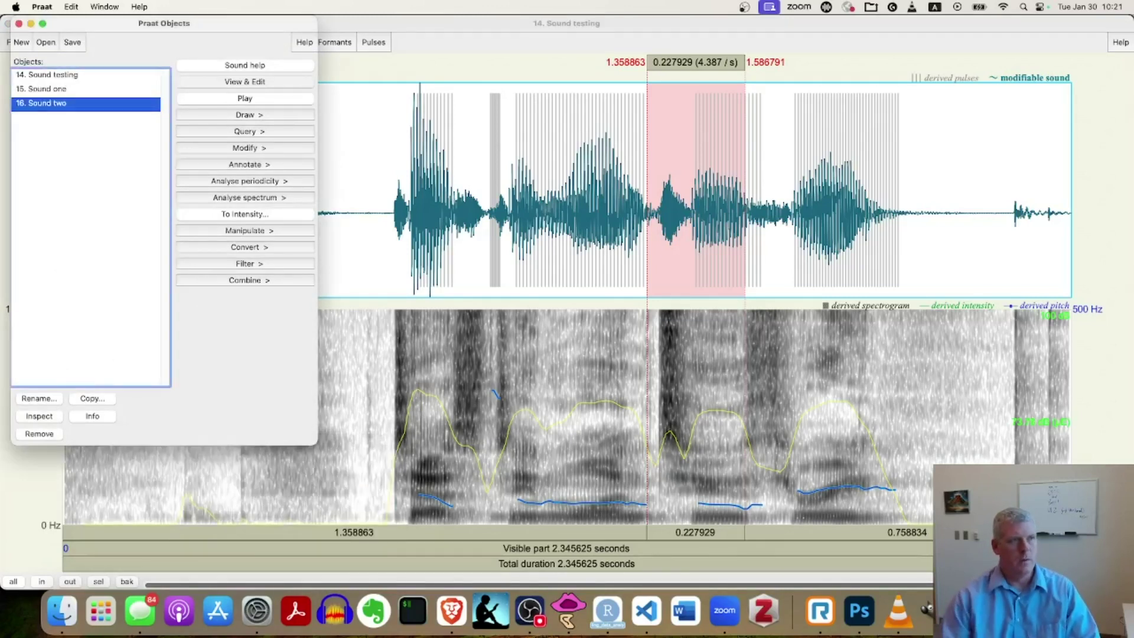
# Select the third word, 1.586791–1.924565 s, in the Sound testing editor and play it
pyautogui.click(755, 24)
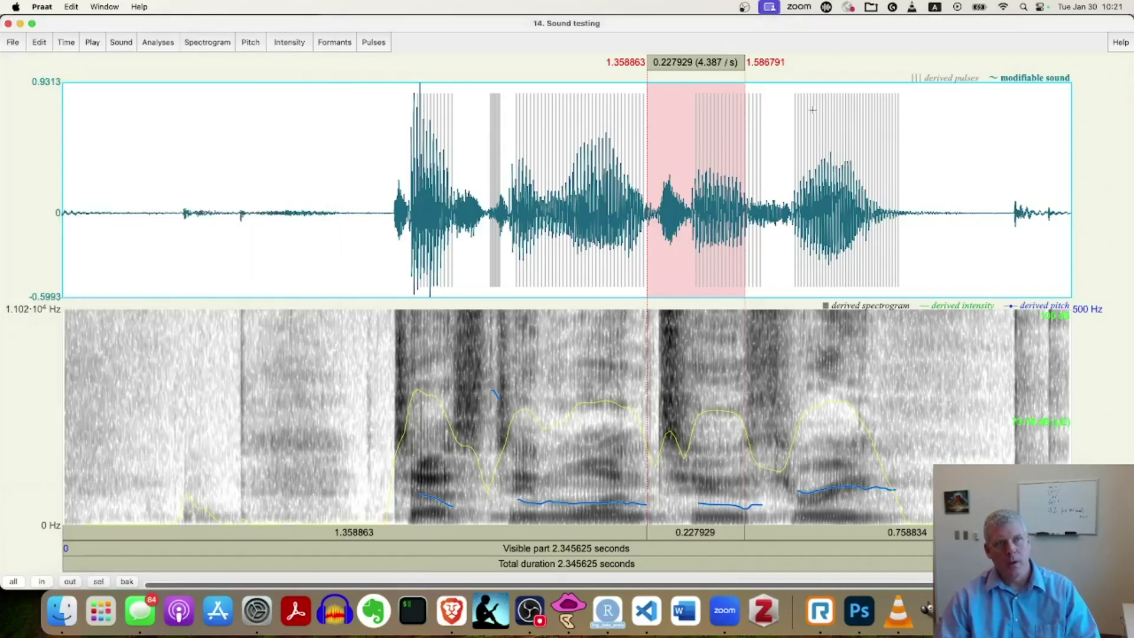
pyautogui.click(746, 338)
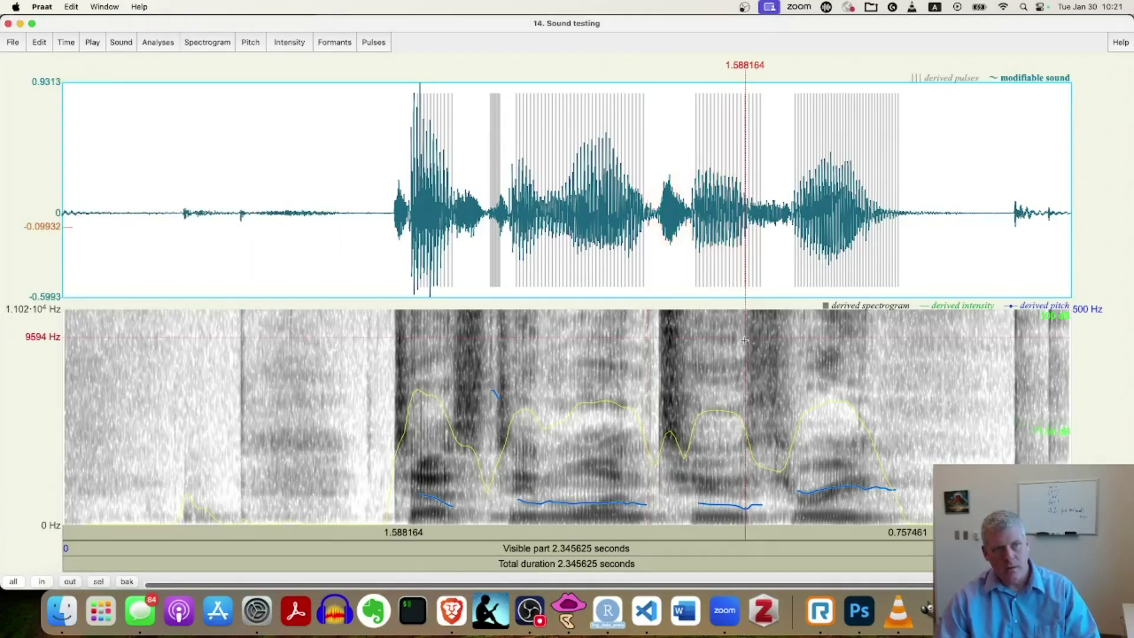
pyautogui.moveTo(744, 340); pyautogui.dragTo(788, 339)
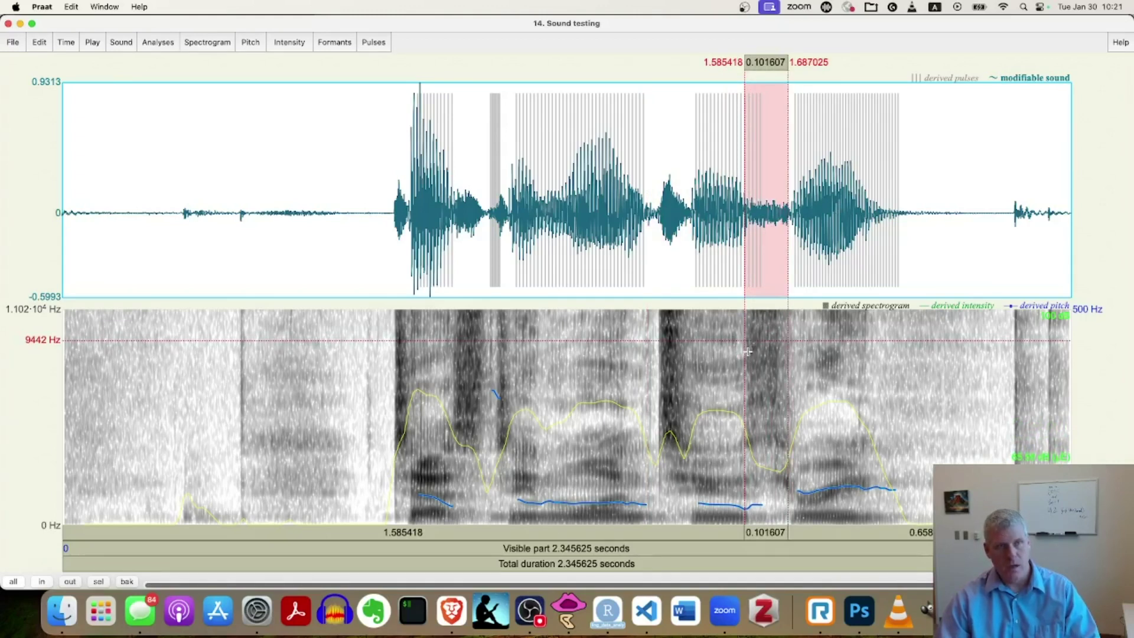
pyautogui.moveTo(745, 352); pyautogui.dragTo(890, 352)
pyautogui.press('Tab')
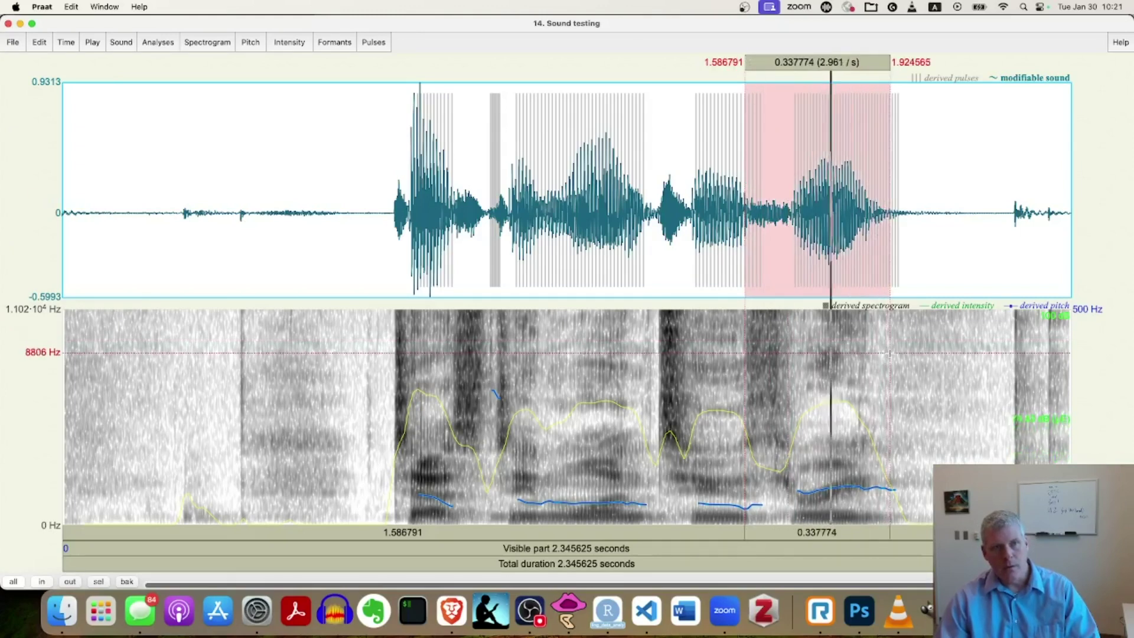
pyautogui.press('Tab')
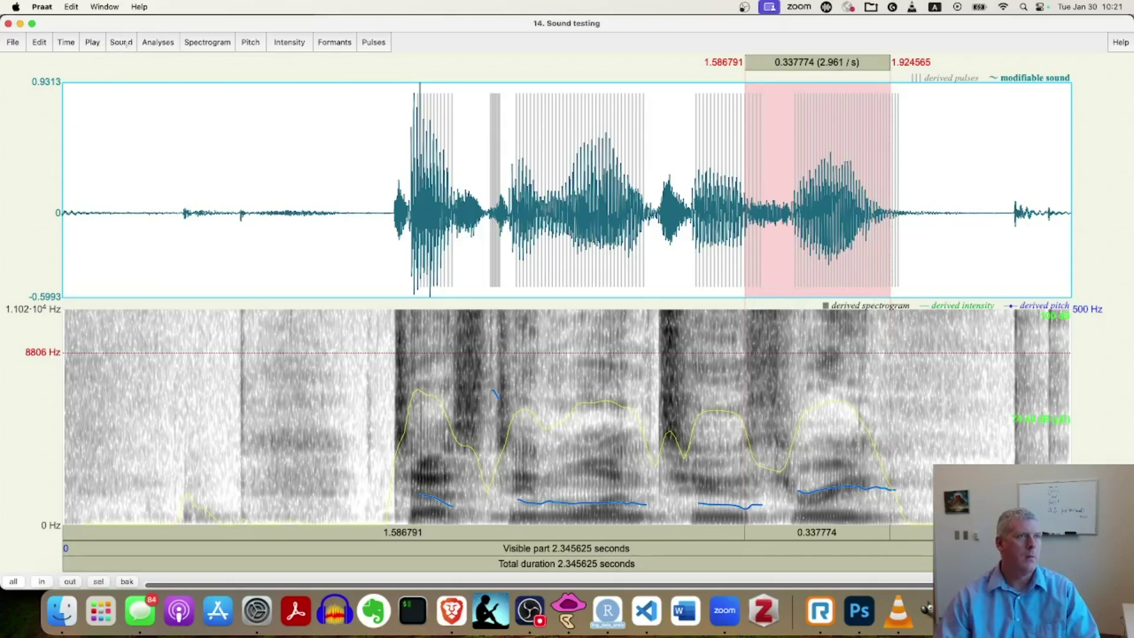
pyautogui.click(125, 47)
# Extract the selected third word and rename the new sound '_three'
pyautogui.click(220, 301)
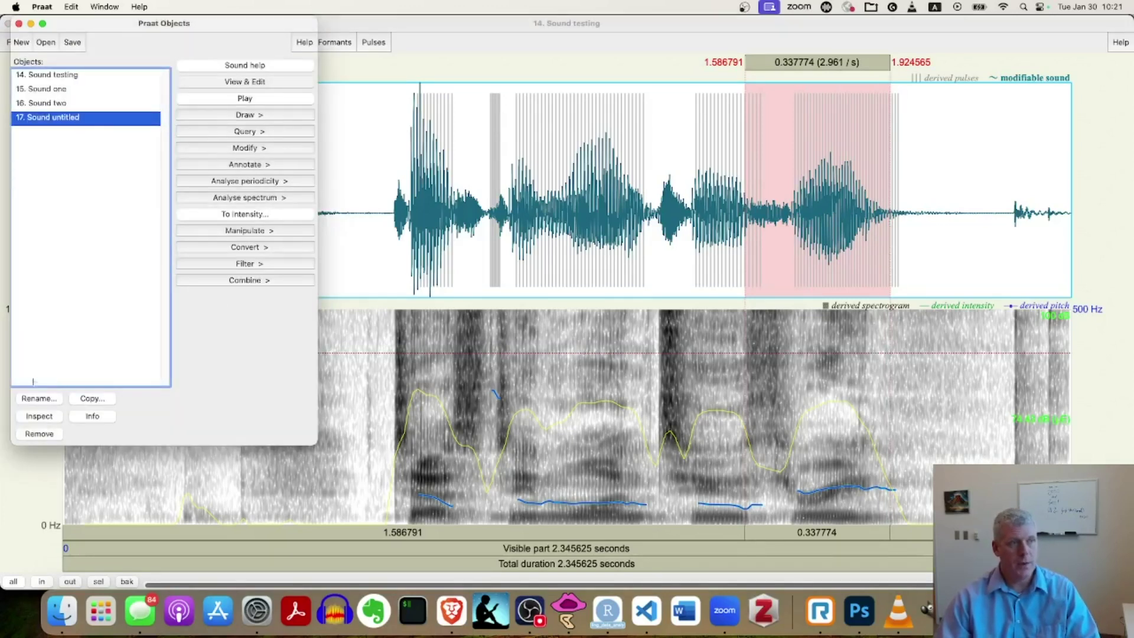
pyautogui.click(38, 399)
pyautogui.write('thr')
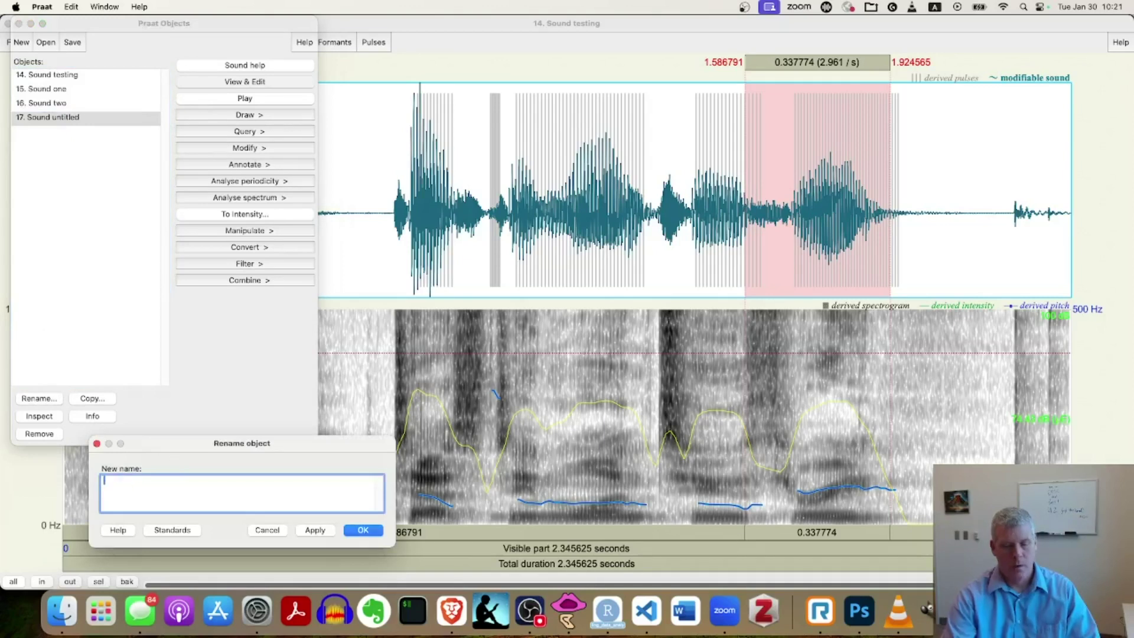
pyautogui.write('ee')
pyautogui.press('Return')
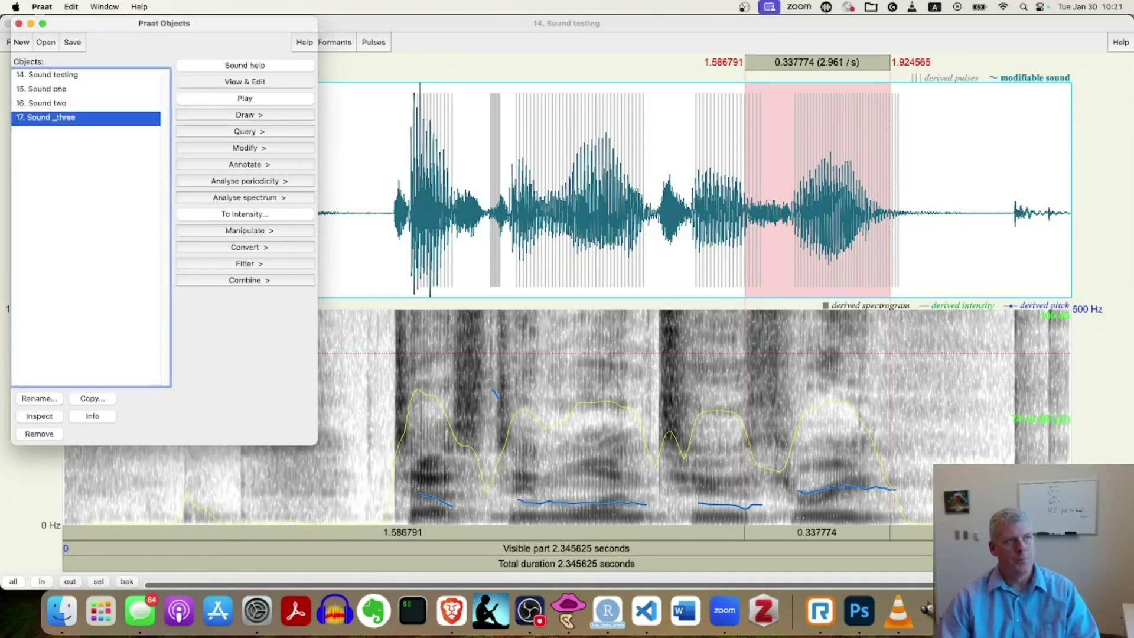
# Select Sound one, Sound two and Sound _three in turn, ending on Sound one
pyautogui.click(53, 90)
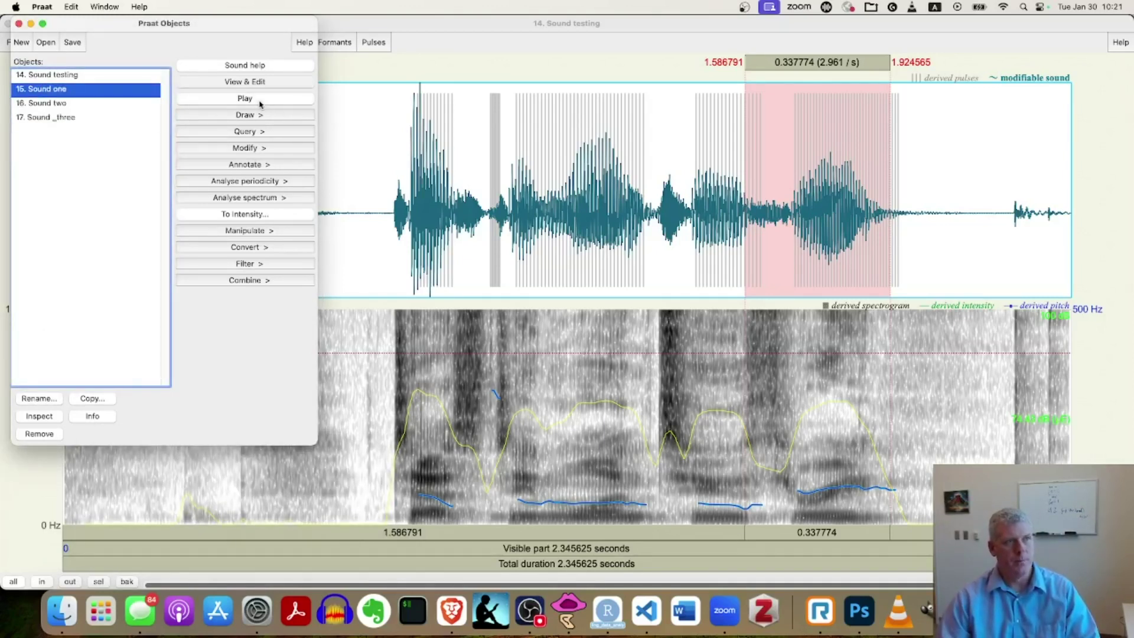
pyautogui.click(94, 106)
pyautogui.click(65, 117)
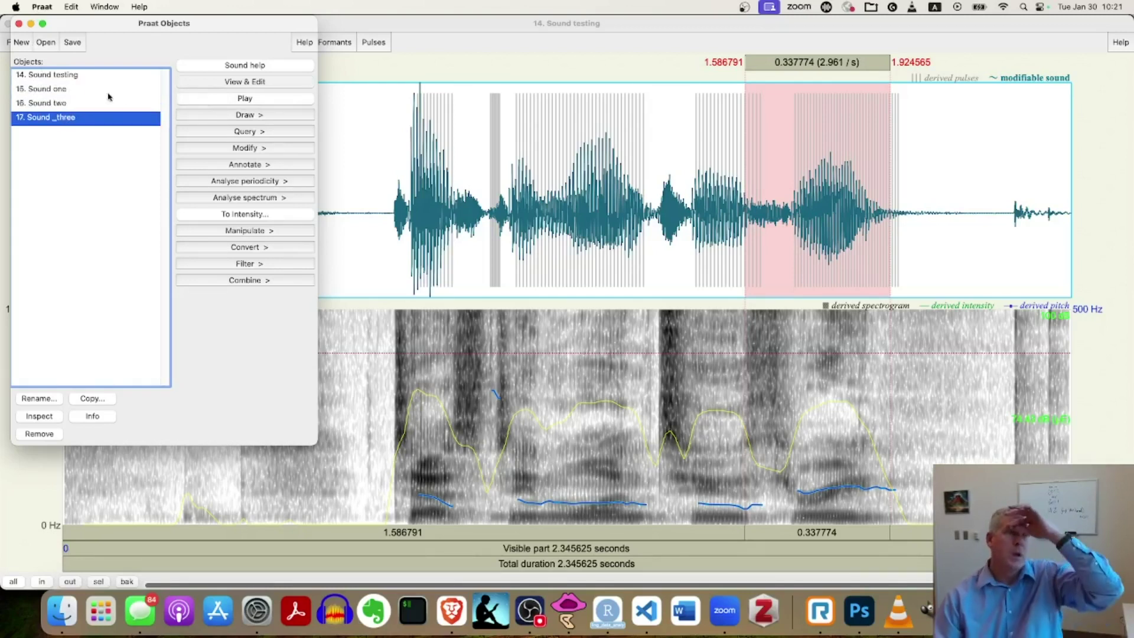
pyautogui.click(71, 90)
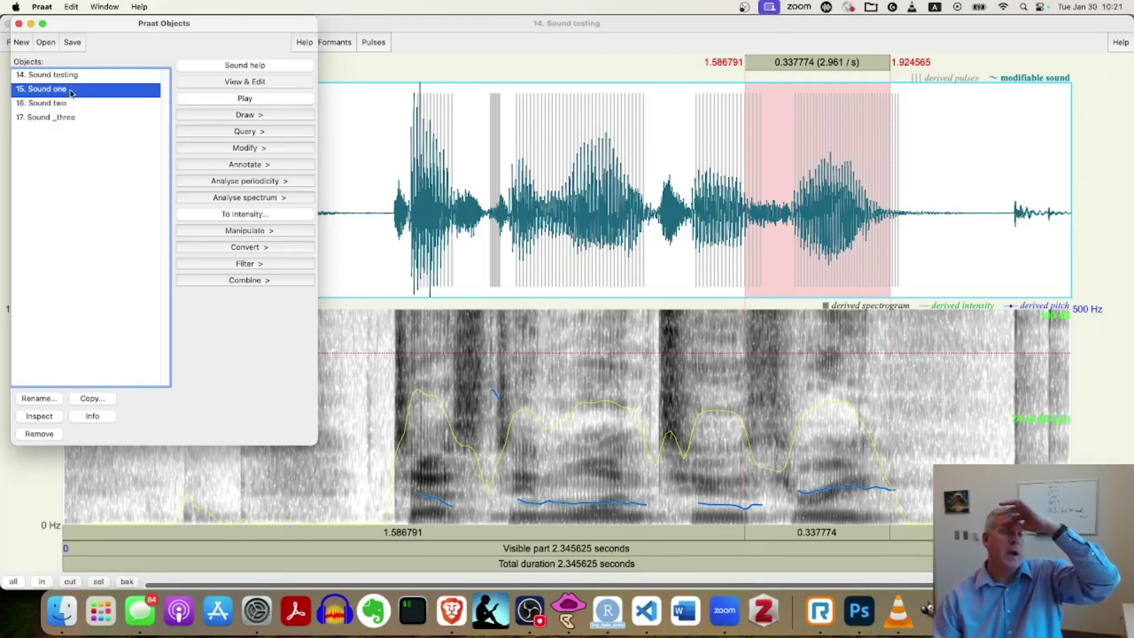
# Compute MFCCs with default settings for Sound one and Sound two
pyautogui.click(253, 199)
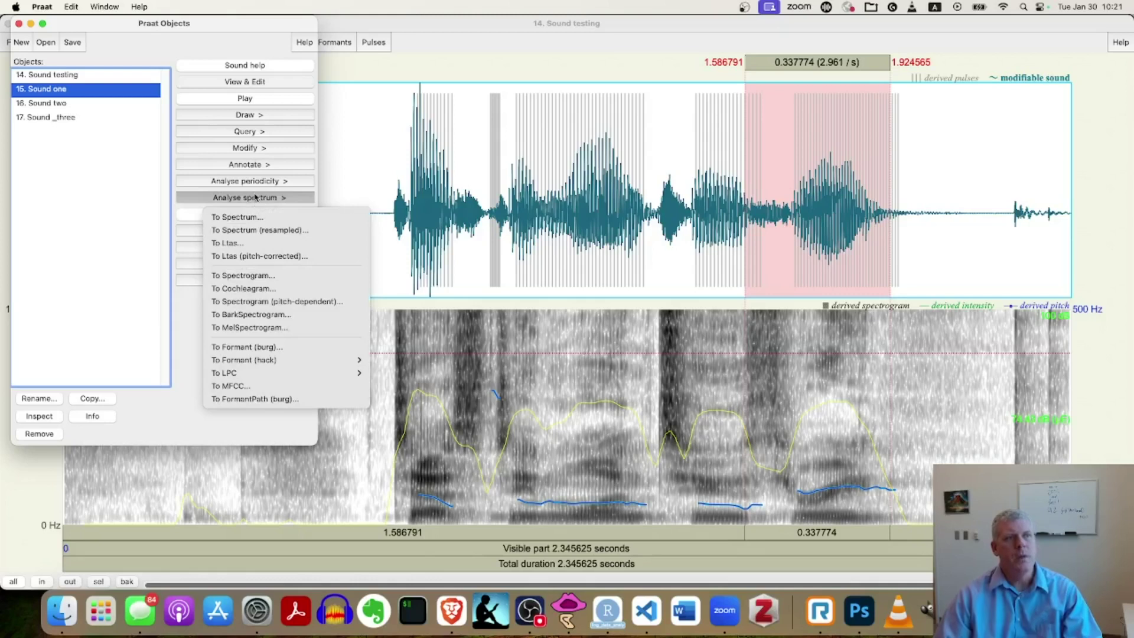
pyautogui.click(286, 386)
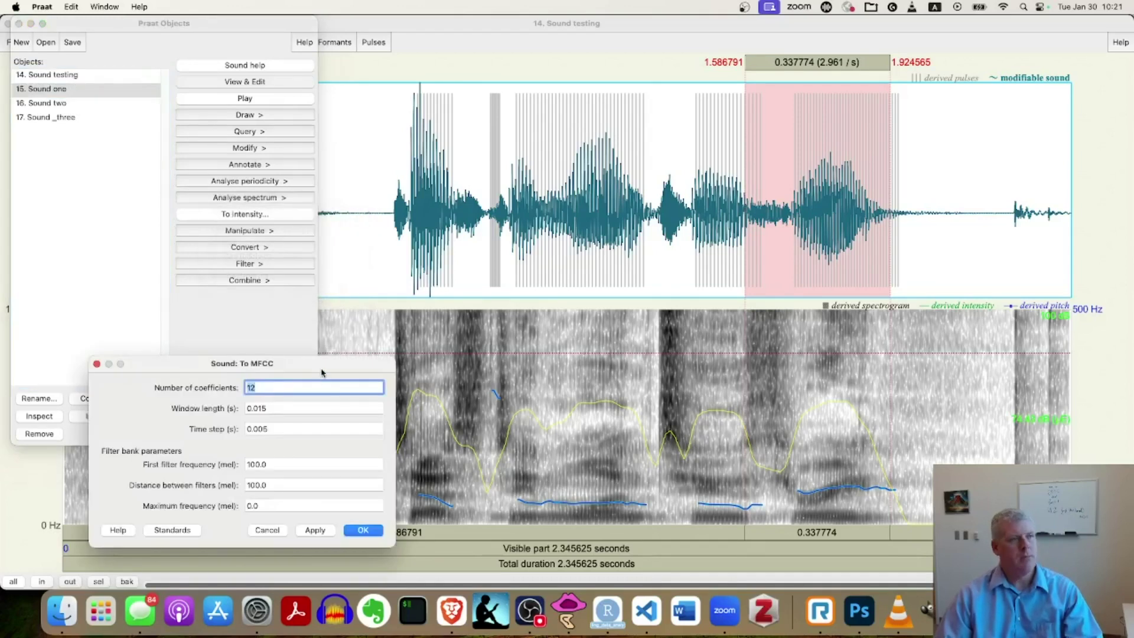
pyautogui.press('Return')
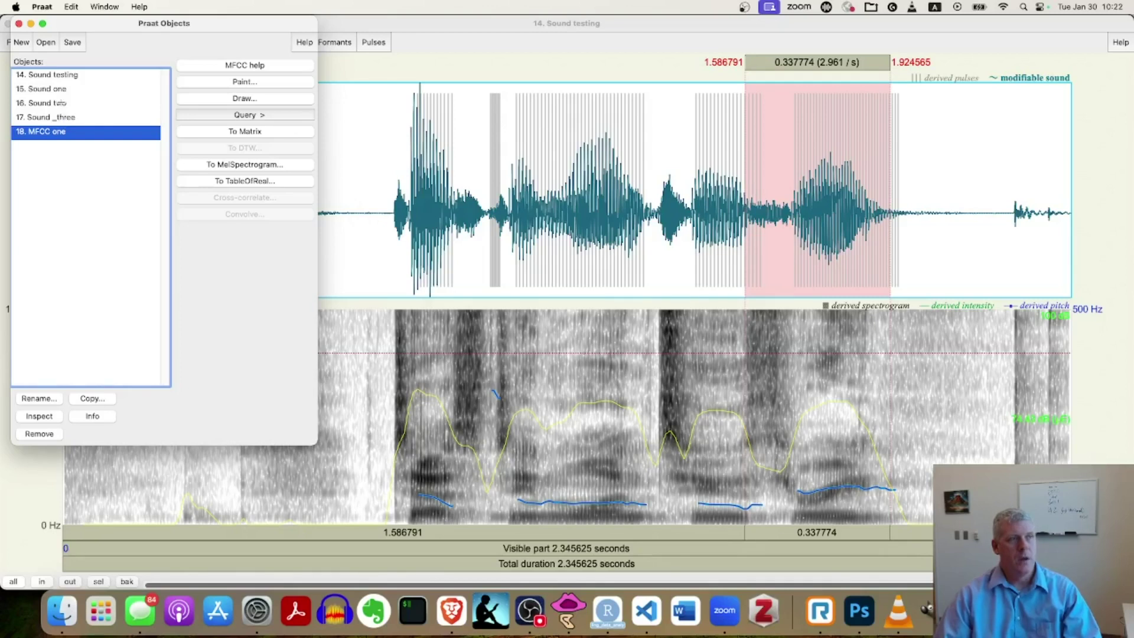
pyautogui.click(59, 104)
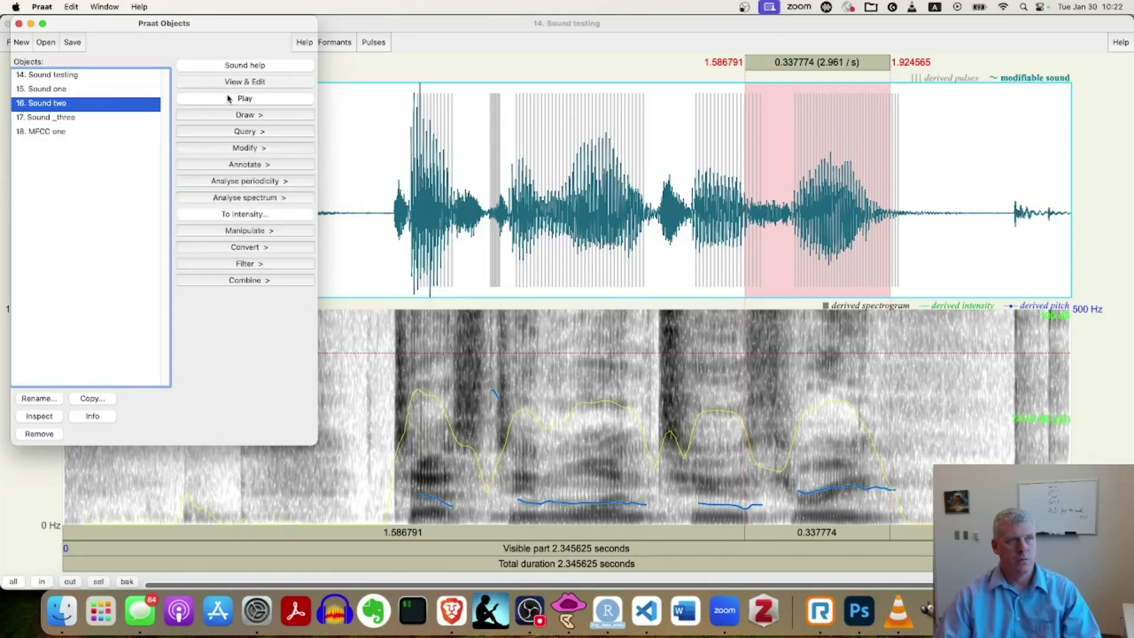
pyautogui.click(260, 199)
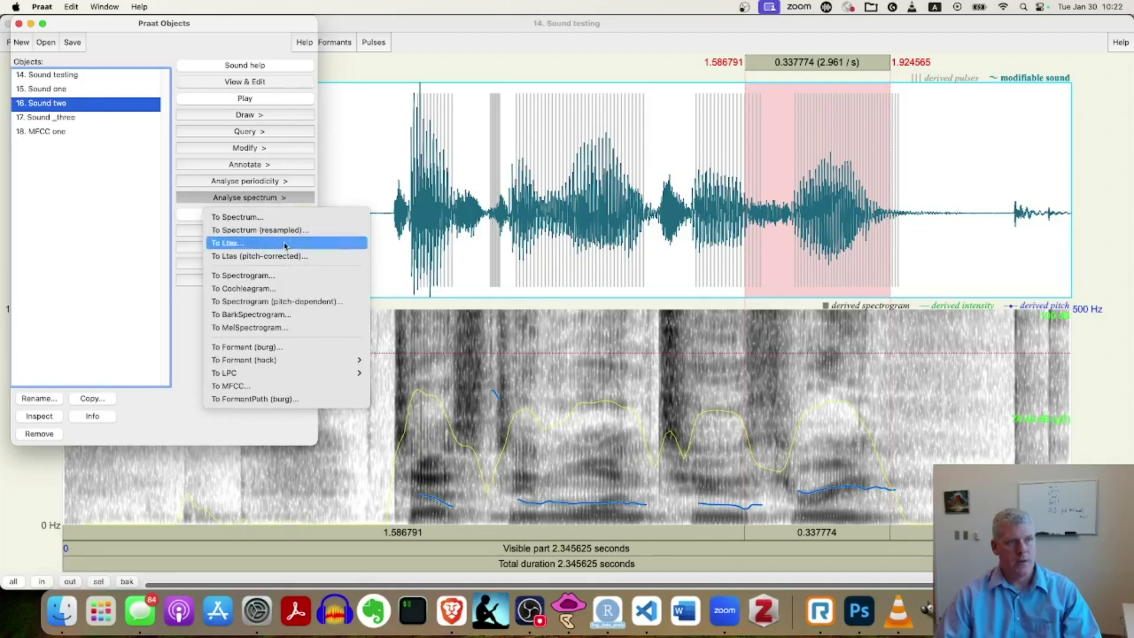
pyautogui.click(288, 391)
pyautogui.click(363, 529)
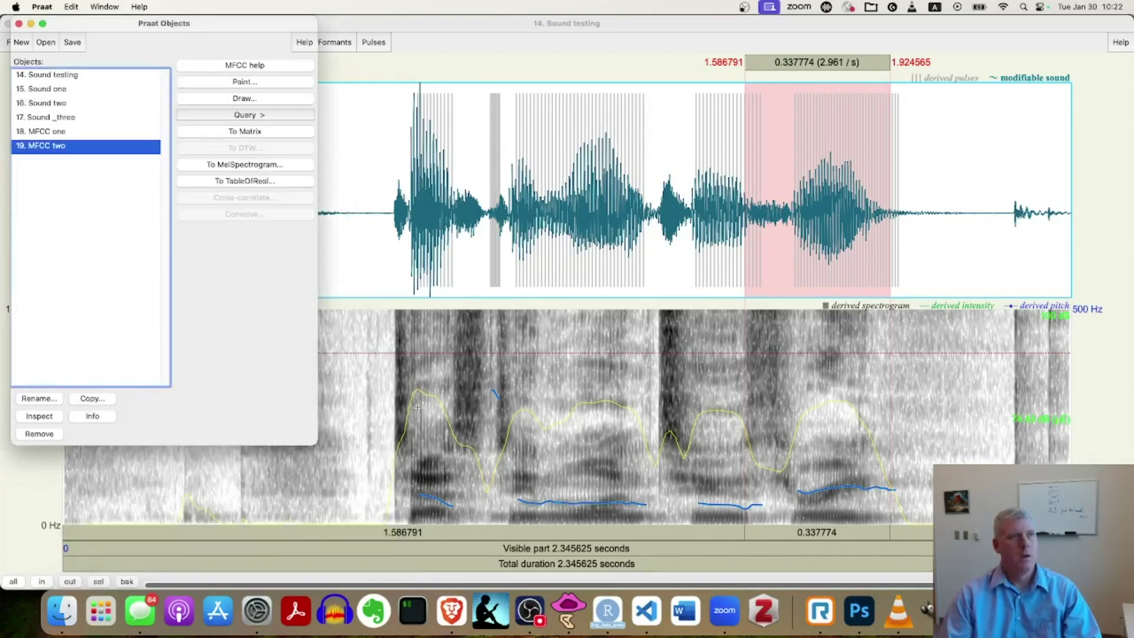
# Compute a default MFCC for Sound _three, then select all three MFCC objects
pyautogui.click(73, 119)
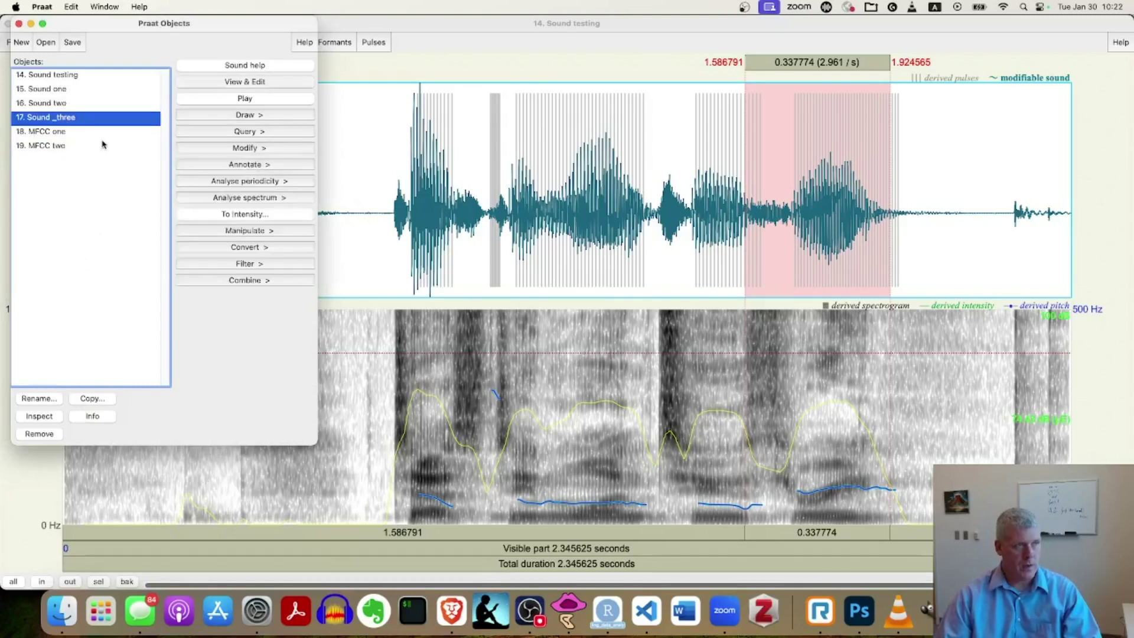
pyautogui.click(254, 198)
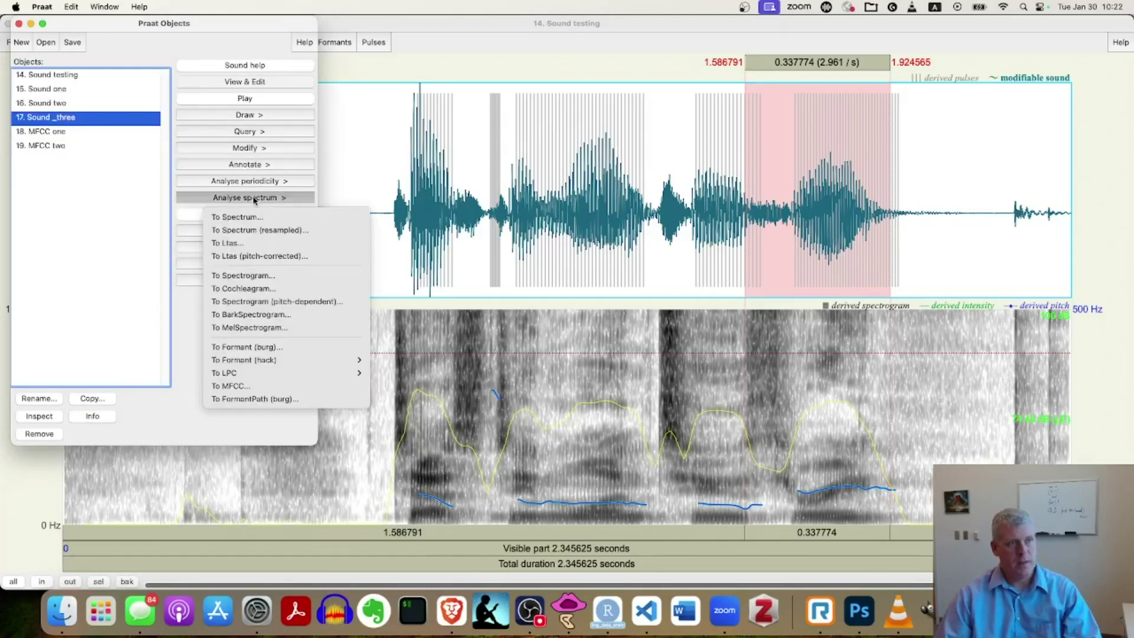
pyautogui.click(273, 385)
pyautogui.press('Return')
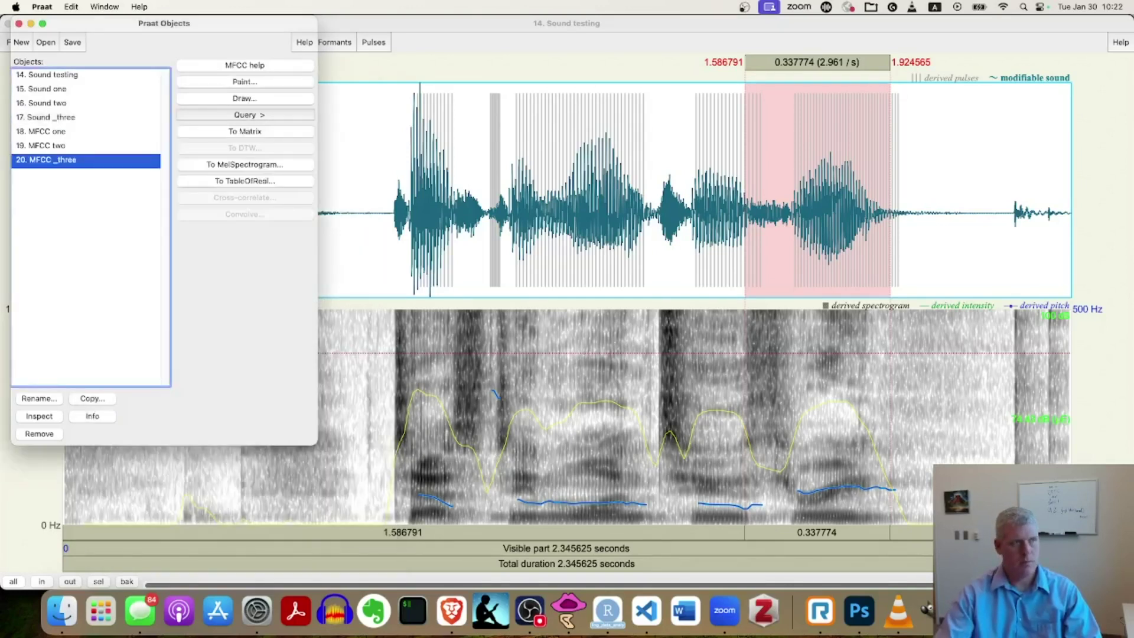
pyautogui.keyDown('shift'); pyautogui.click(37, 132); pyautogui.keyUp('shift')
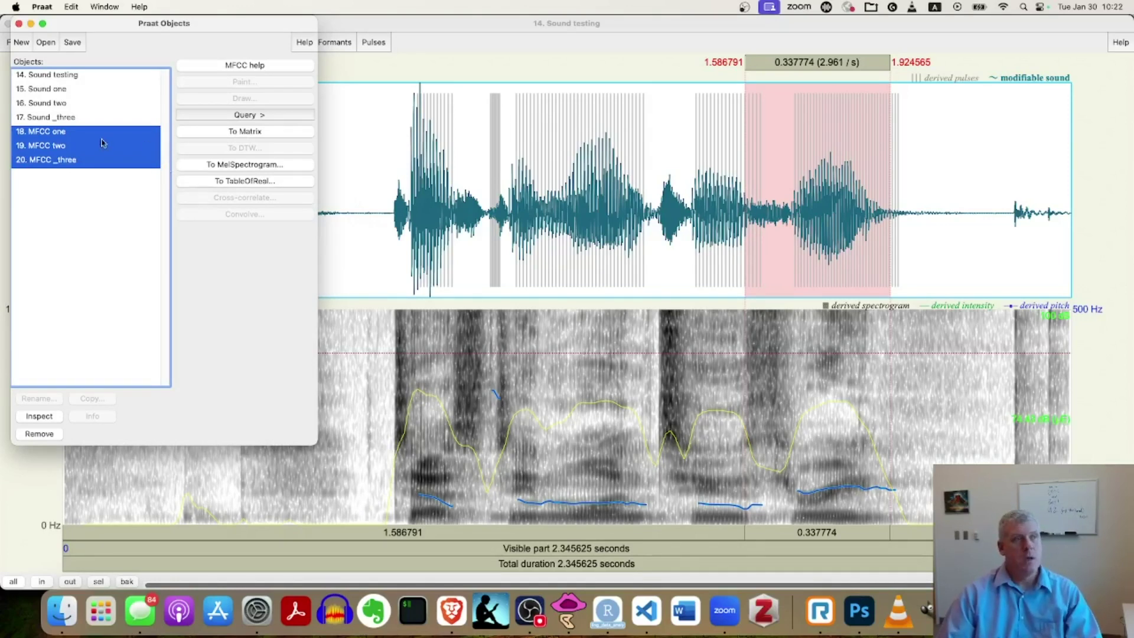
# Select MFCC one and draw its c0 curve using the default CC: Draw c0 settings
pyautogui.click(67, 134)
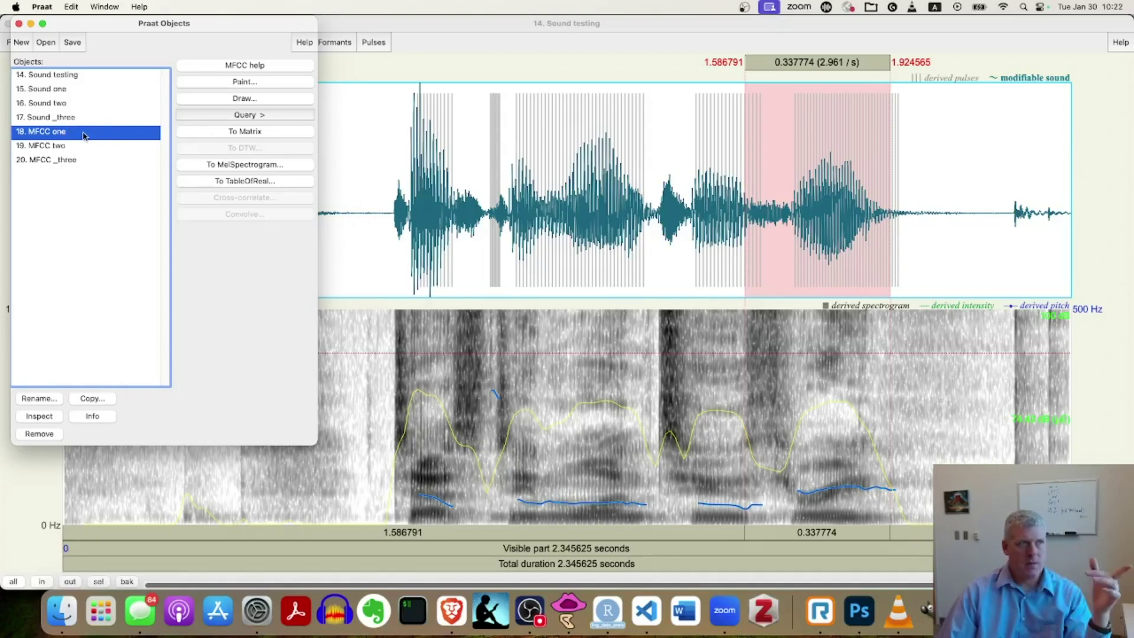
pyautogui.click(242, 100)
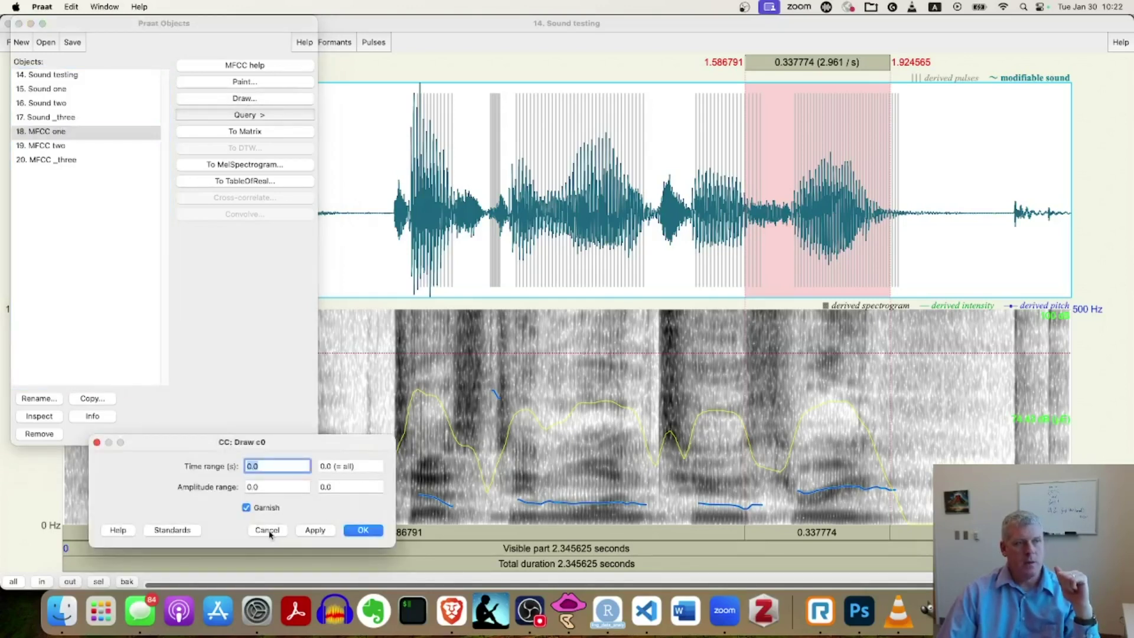
pyautogui.click(268, 530)
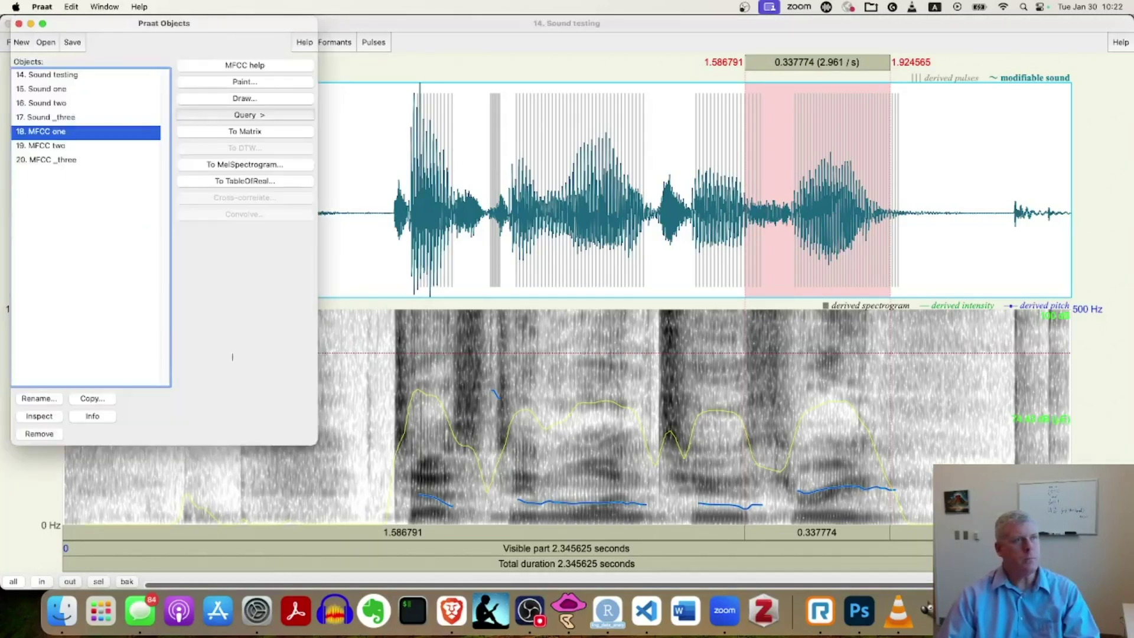
pyautogui.click(105, 7)
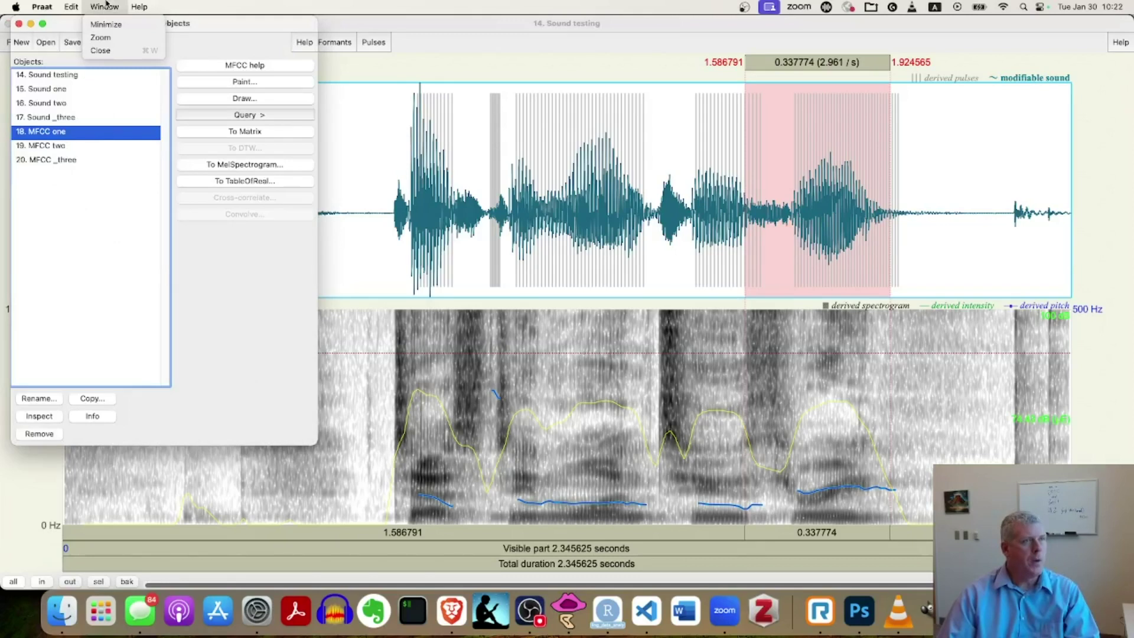
pyautogui.moveTo(140, 6)
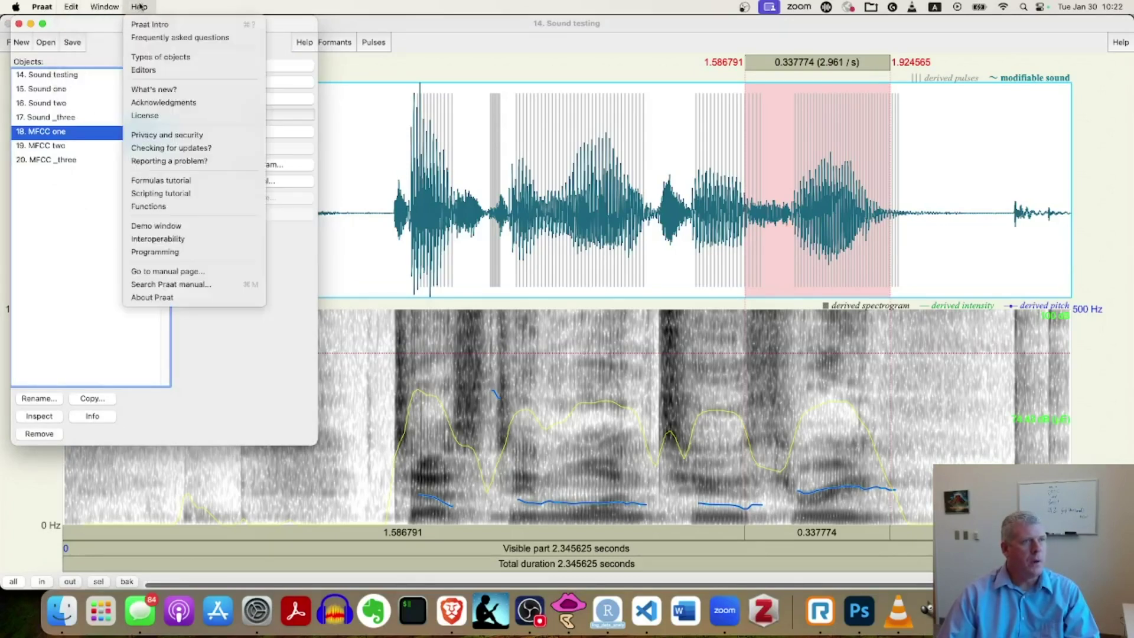
pyautogui.click(55, 132)
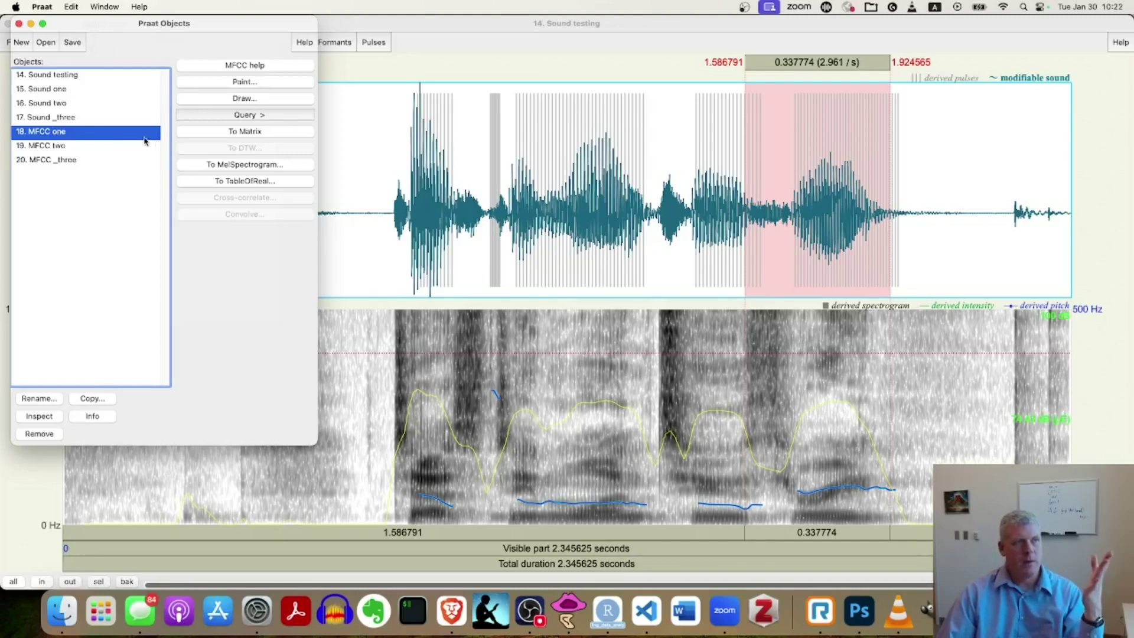
pyautogui.click(235, 99)
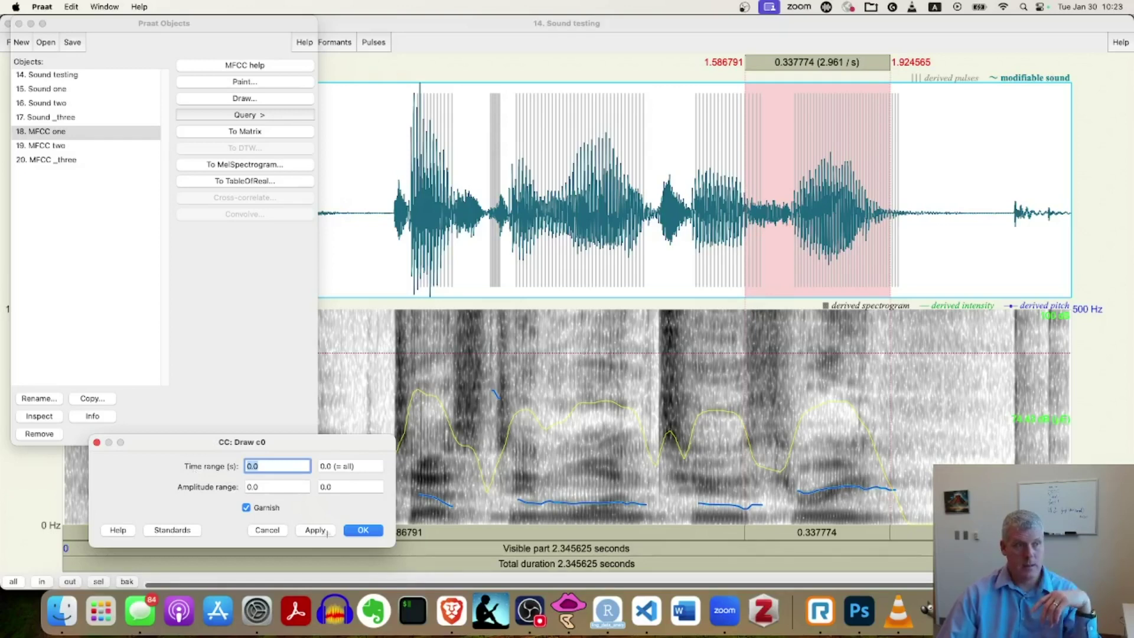
pyautogui.click(364, 530)
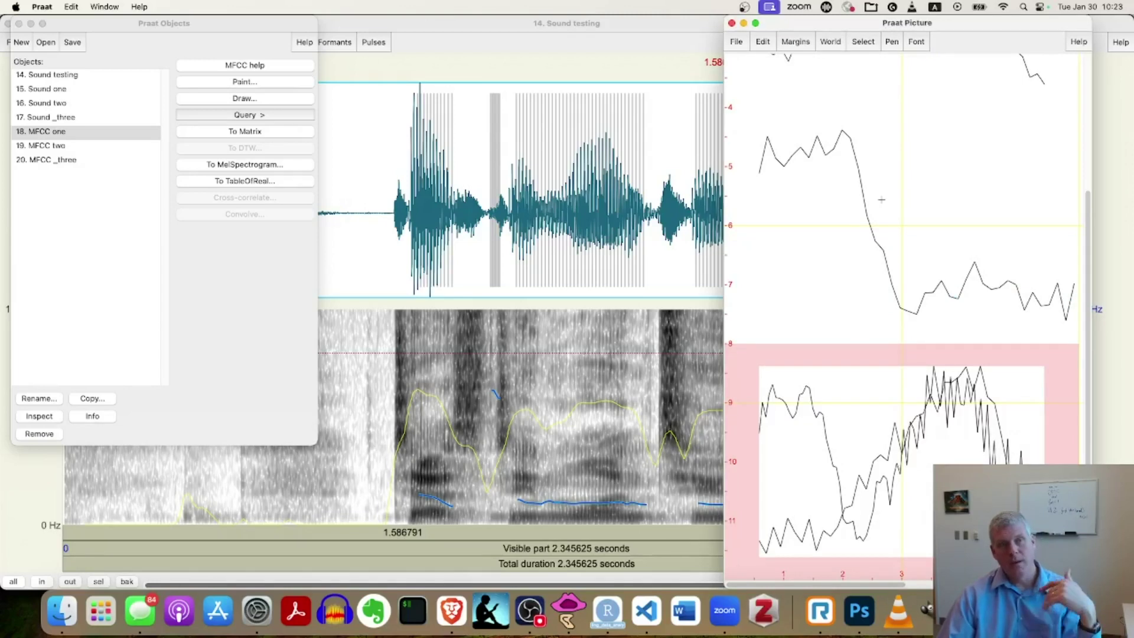
# Erase everything from the Praat Picture with Edit > Erase all
pyautogui.click(763, 42)
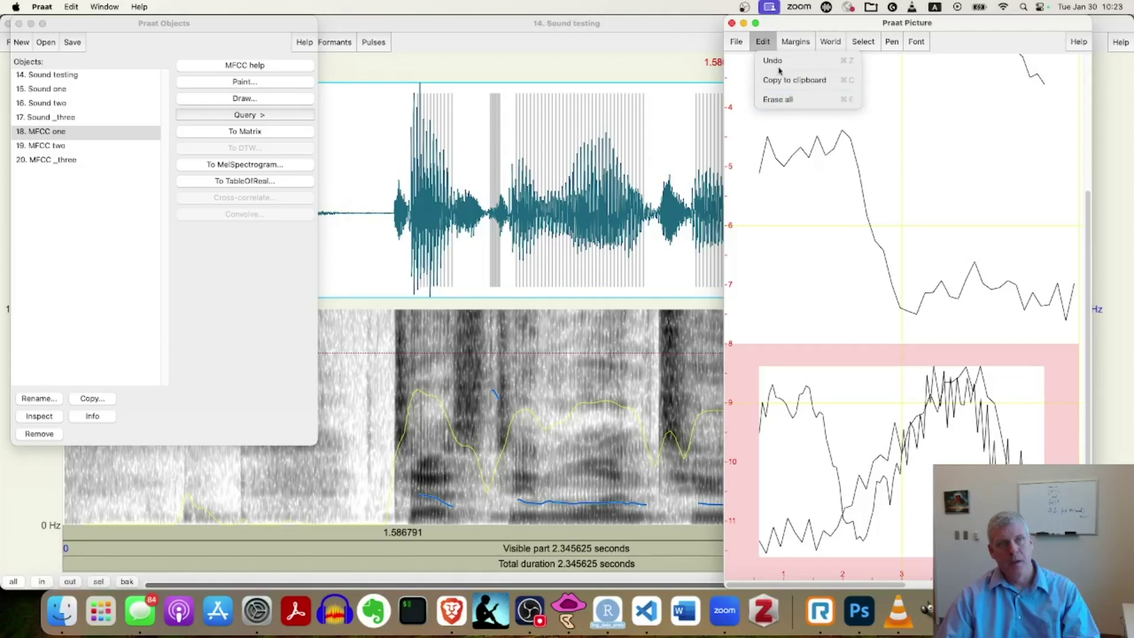
pyautogui.click(790, 24)
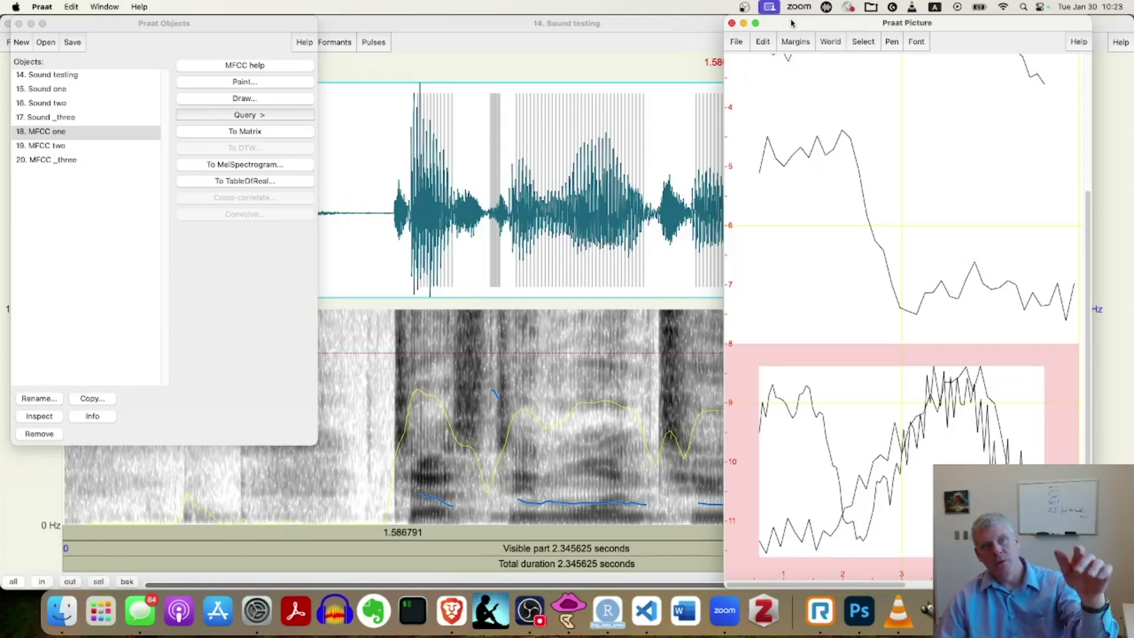
pyautogui.click(763, 42)
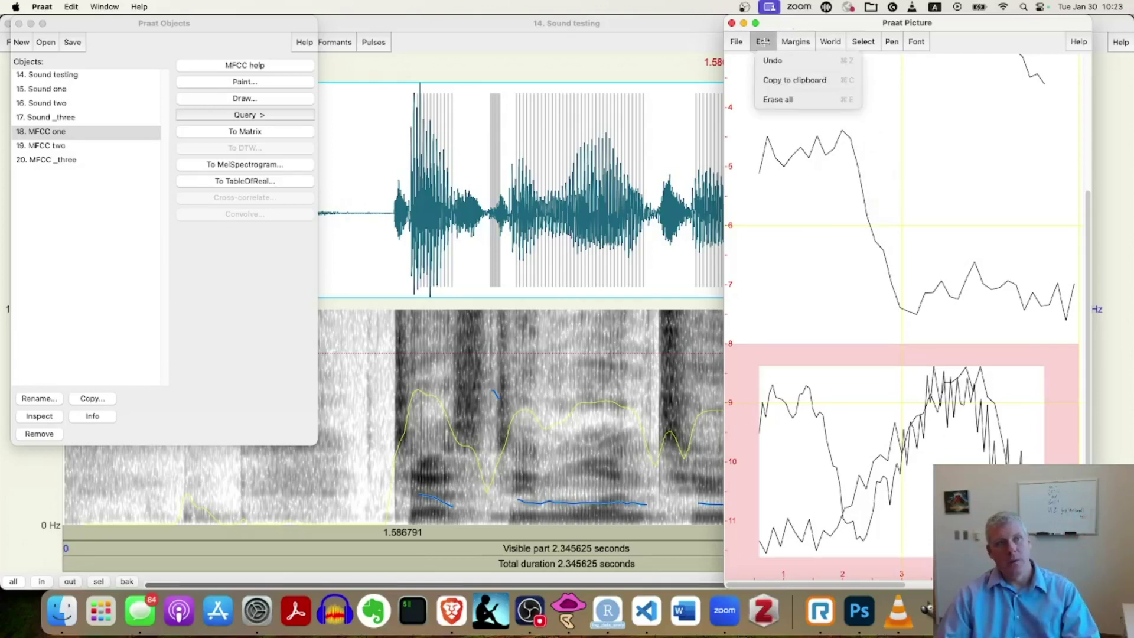
pyautogui.click(790, 100)
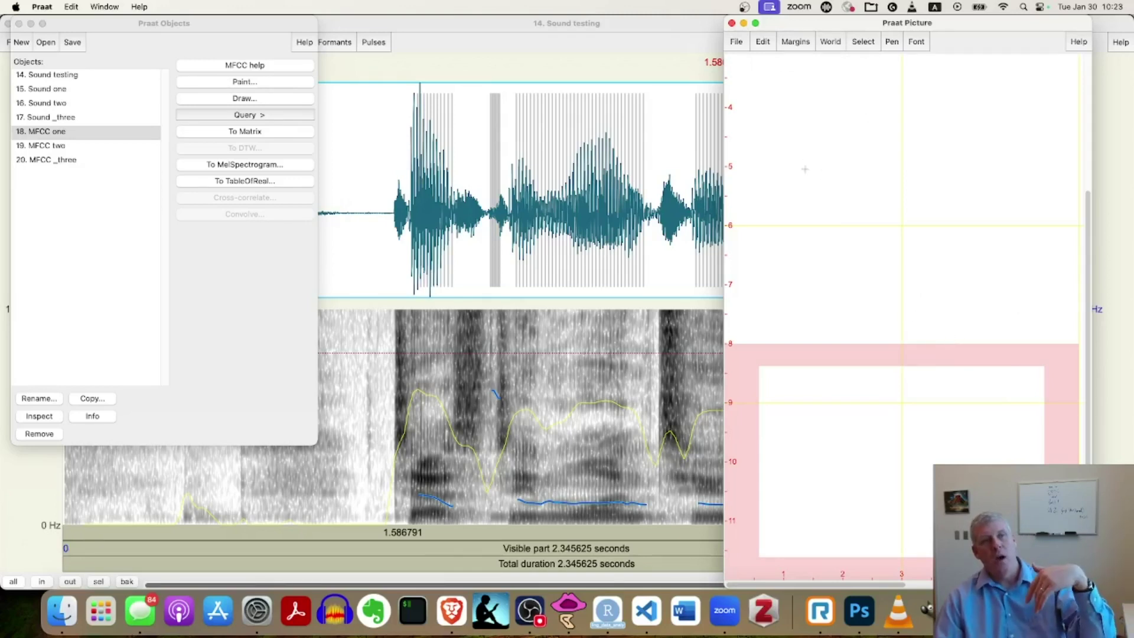
# Drag a new viewport across the top of the canvas and reselect MFCC one
pyautogui.moveTo(757, 81); pyautogui.dragTo(1090, 117)
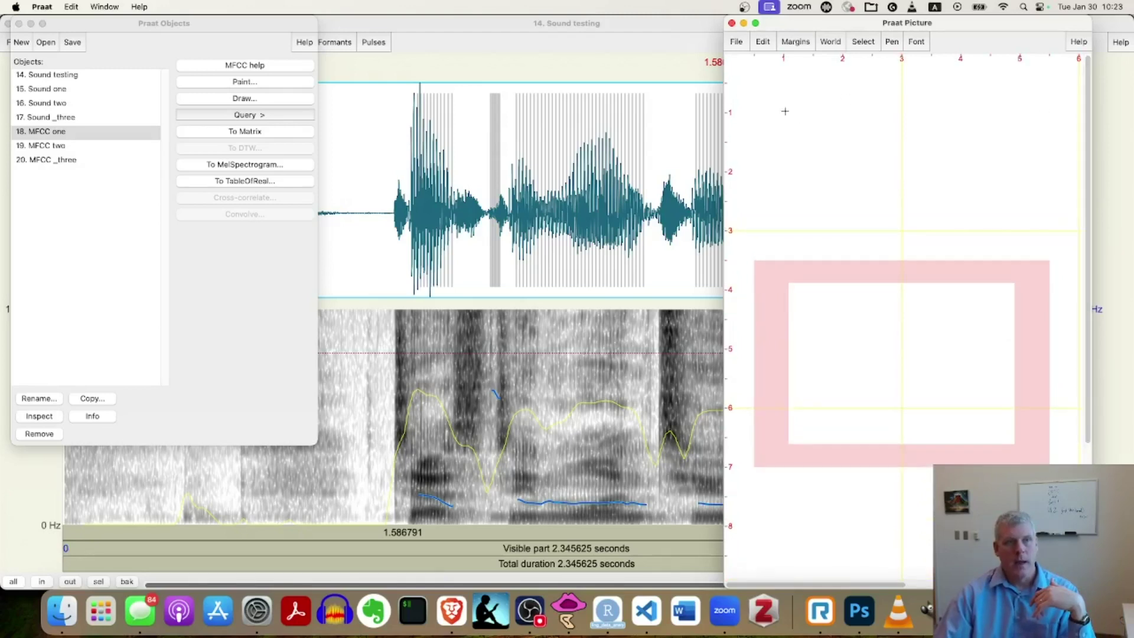
pyautogui.moveTo(740, 66); pyautogui.dragTo(1066, 267)
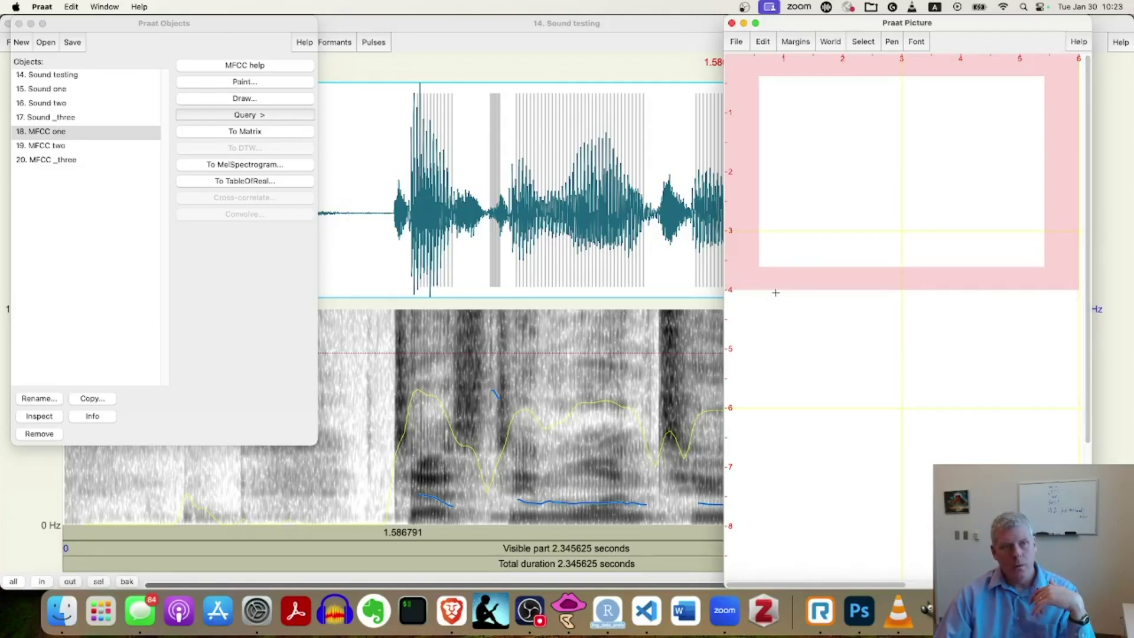
pyautogui.click(55, 131)
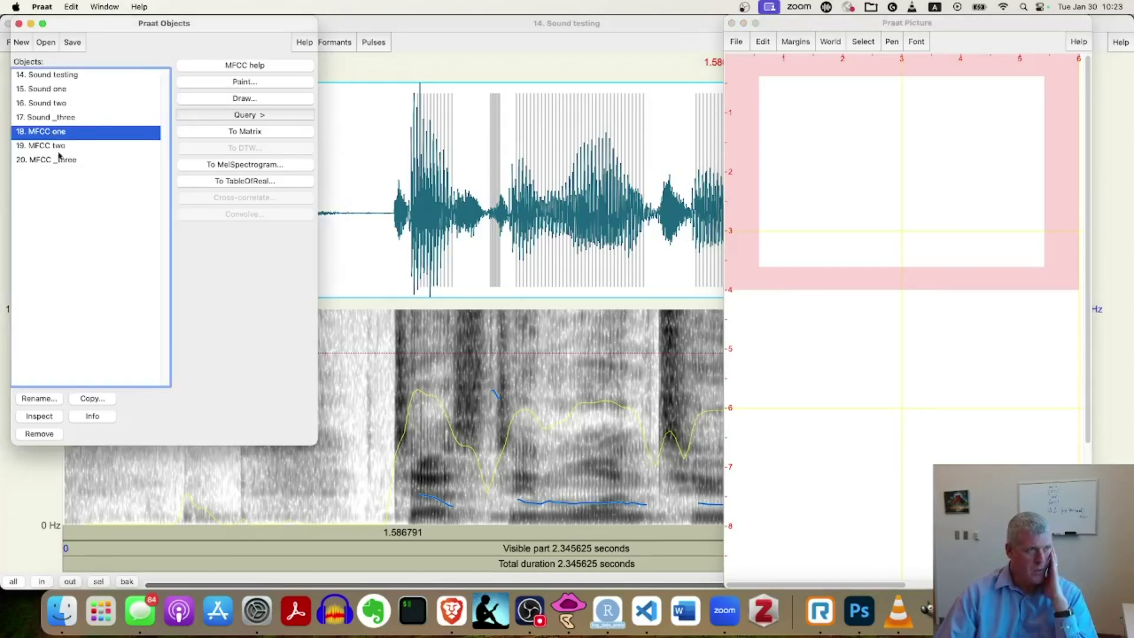
# Draw MFCC one's c0 curve across the top area of the Praat Picture
pyautogui.click(235, 100)
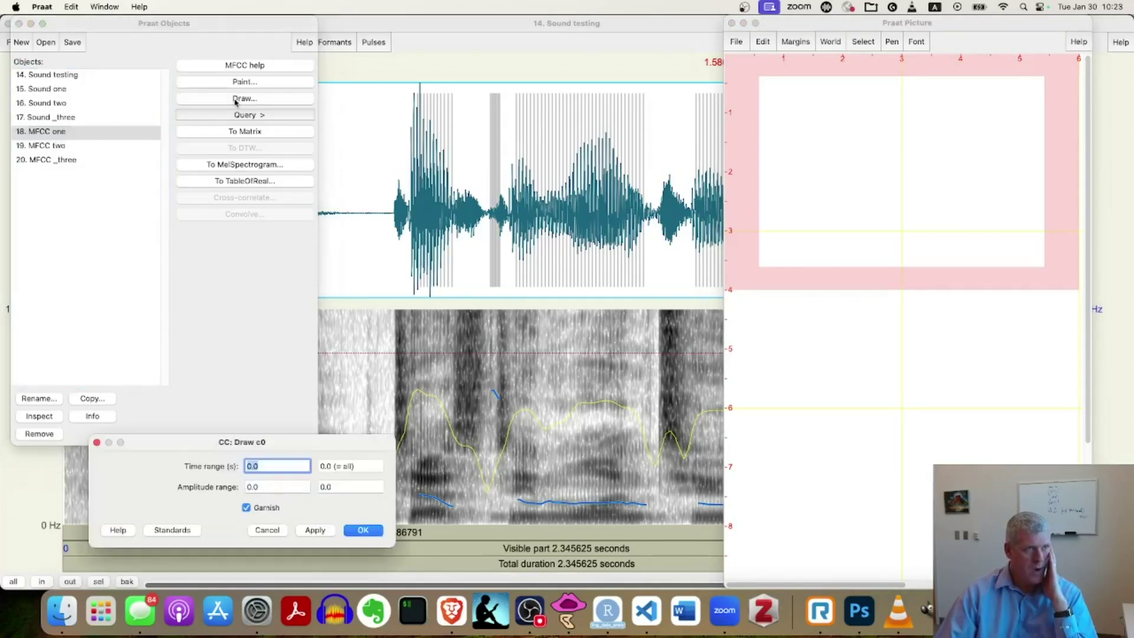
pyautogui.click(362, 531)
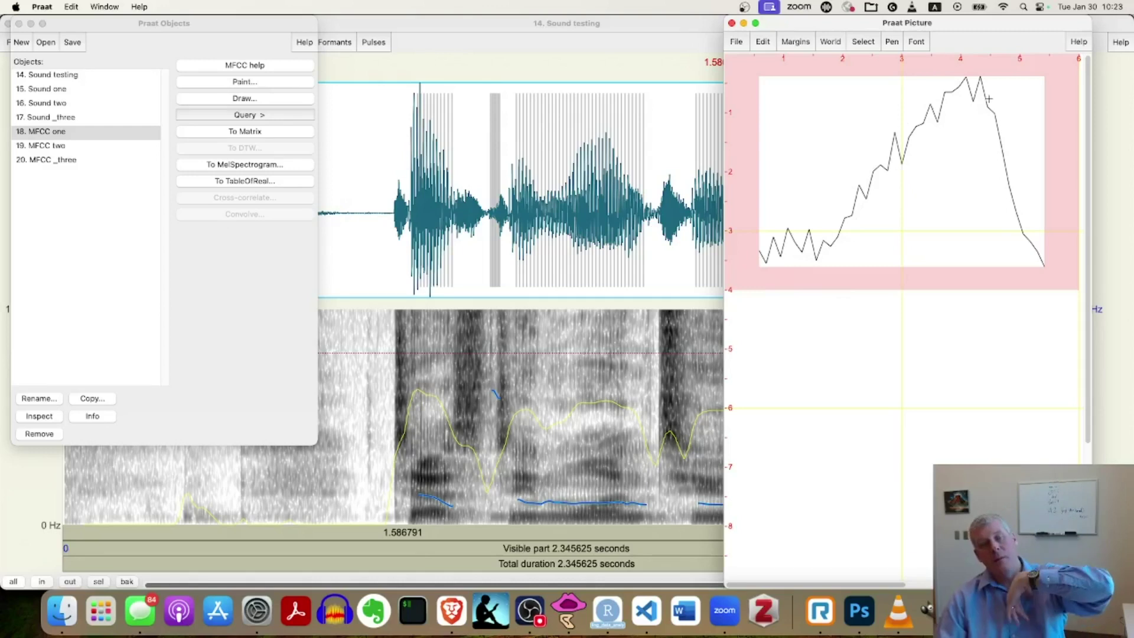
pyautogui.click(52, 133)
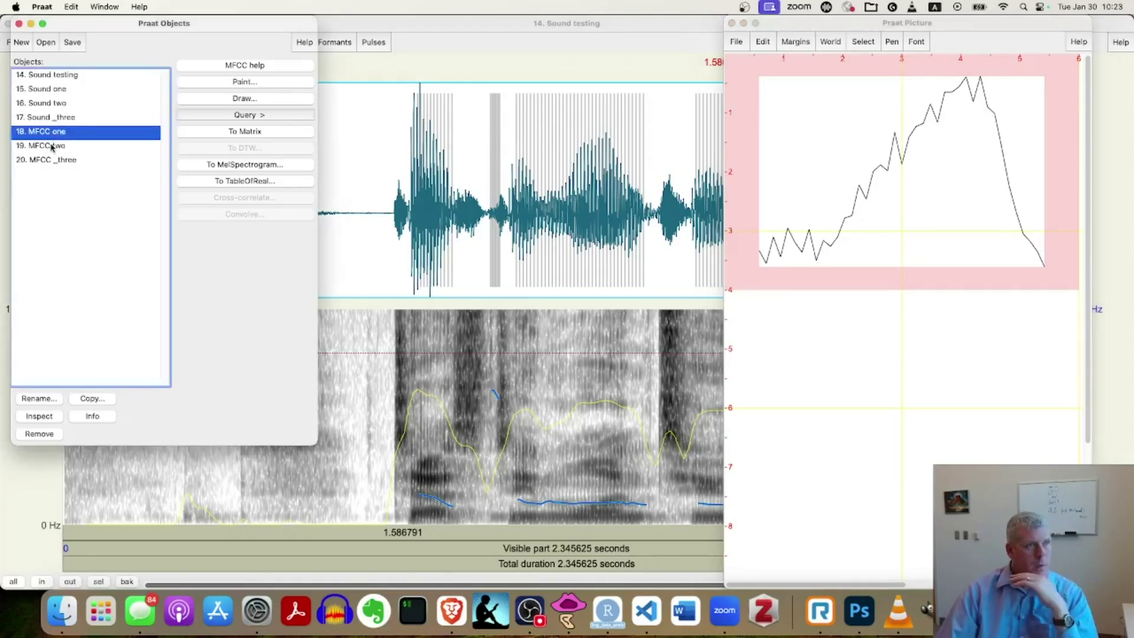
# Mark out a second drawing area below the first plot, then select MFCC two
pyautogui.click(737, 296)
pyautogui.moveTo(738, 300); pyautogui.dragTo(1063, 507)
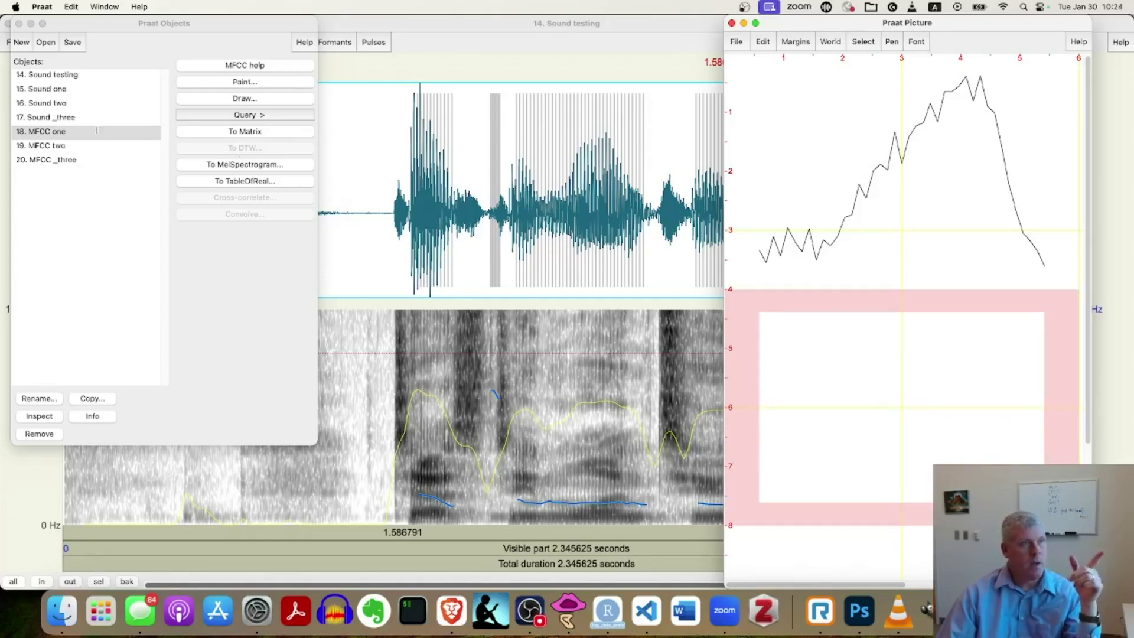
pyautogui.click(48, 146)
pyautogui.click(48, 148)
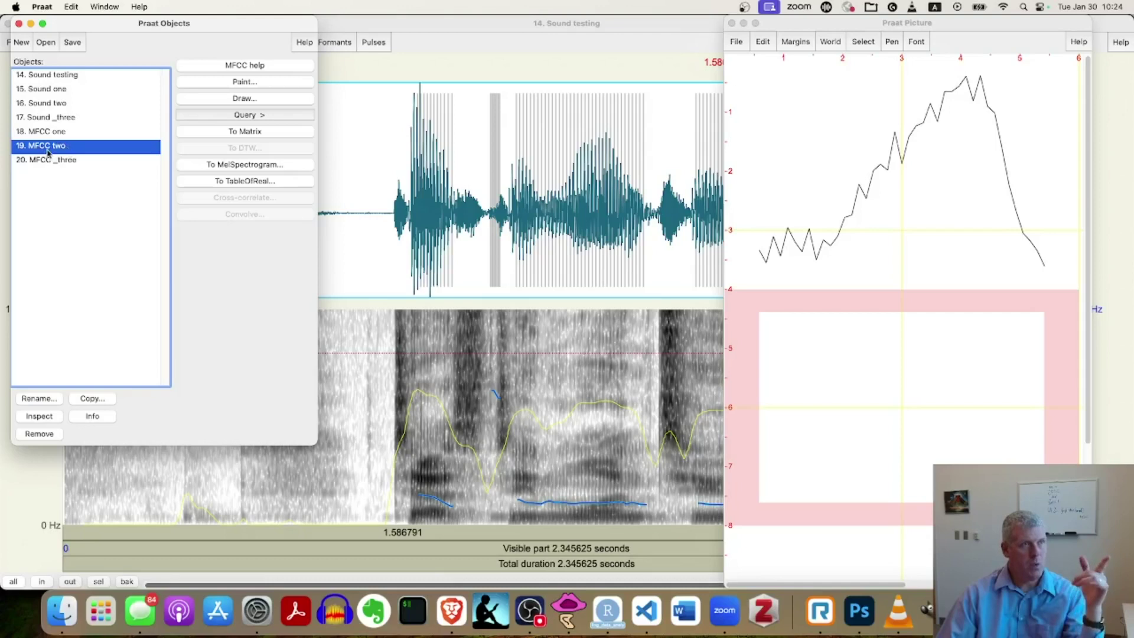
# Draw MFCC two's c0 curve into the lower area, stacked beneath MFCC one's curve
pyautogui.click(248, 99)
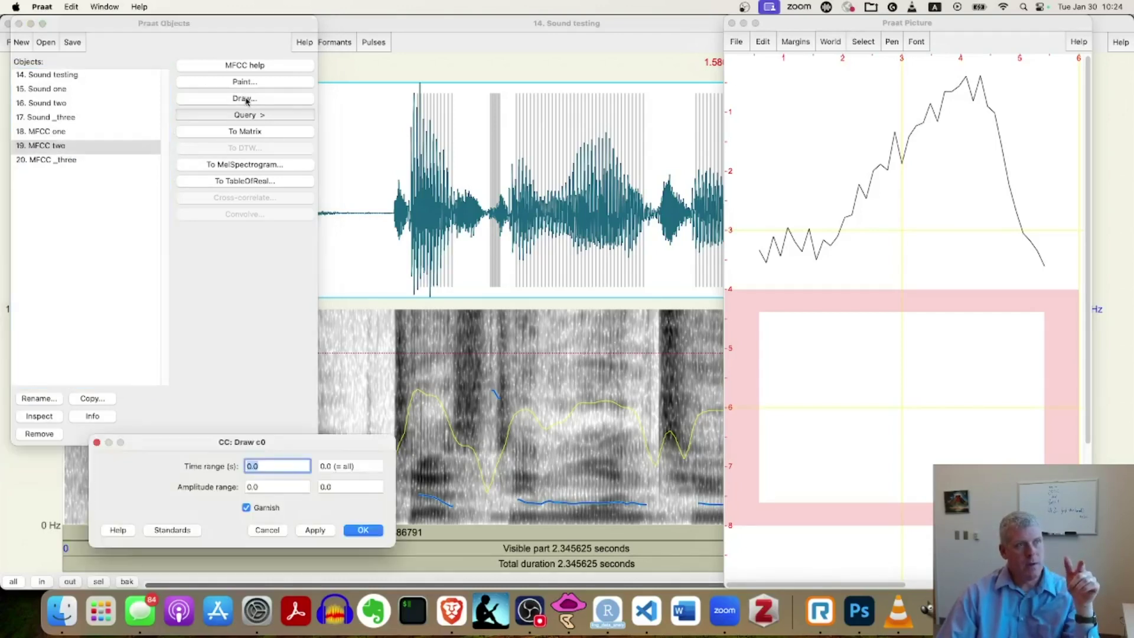
pyautogui.click(361, 530)
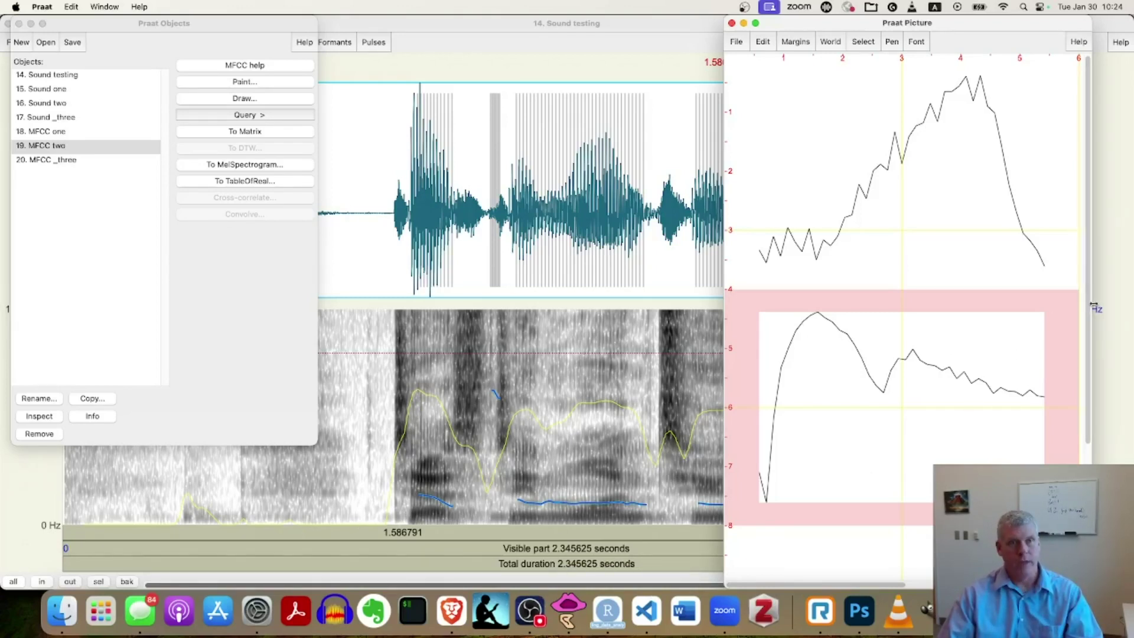
pyautogui.moveTo(1088, 304)
pyautogui.mouseDown()
pyautogui.moveTo(1088, 322)
pyautogui.moveTo(1089, 307)
pyautogui.mouseUp()
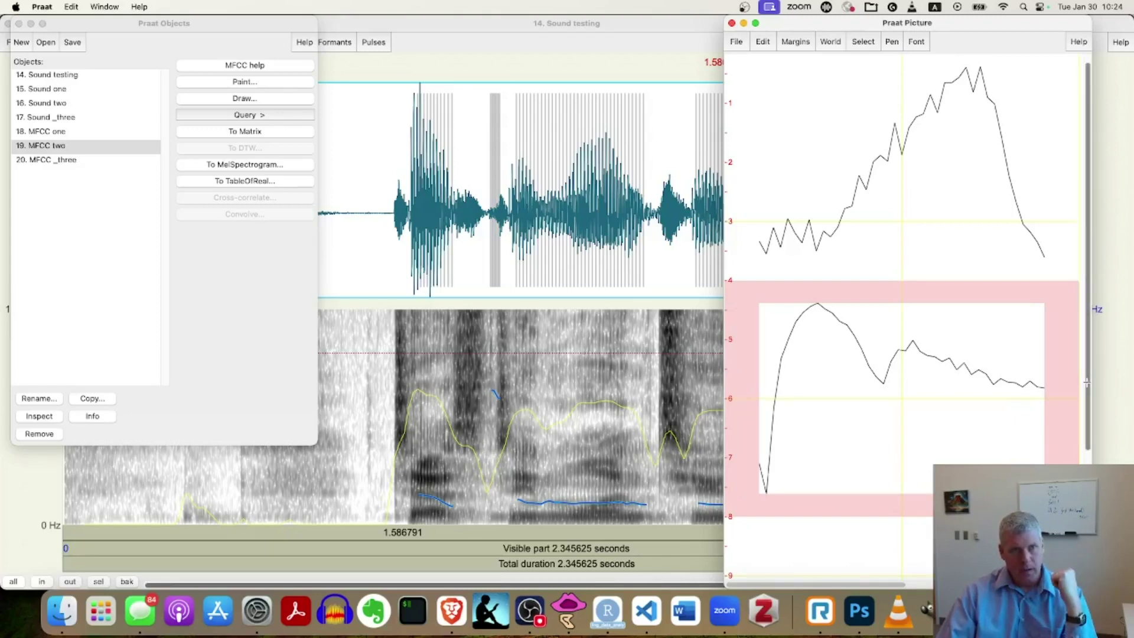
# Scroll the Picture window down and mark out a third drawing area below MFCC two's plot
pyautogui.scroll(-5, 1088, 383)
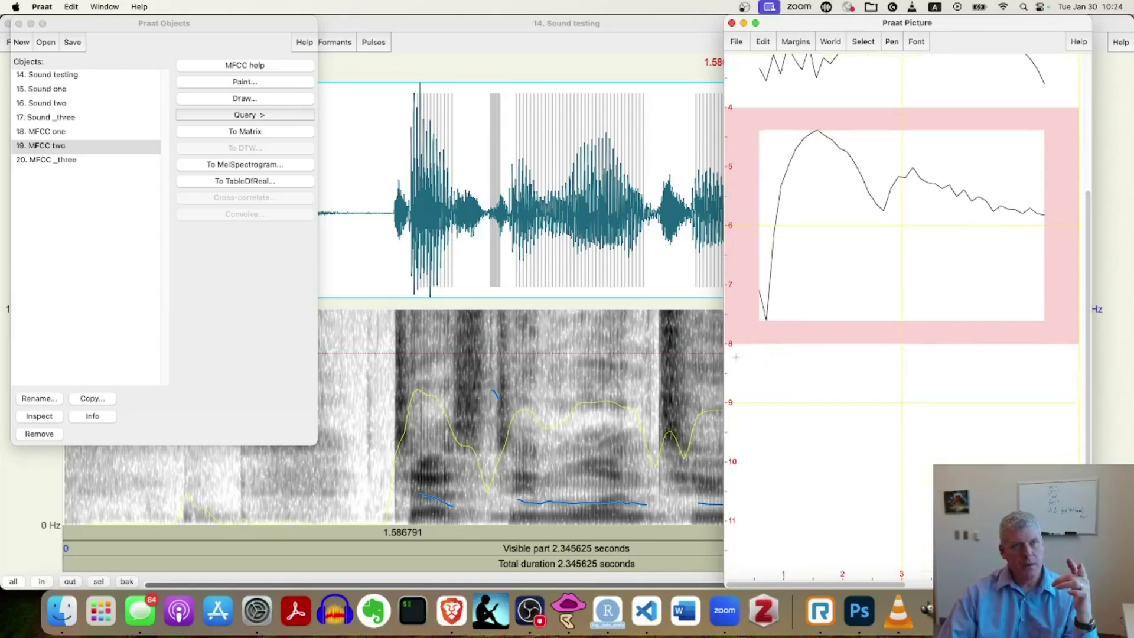
pyautogui.moveTo(735, 352); pyautogui.dragTo(1079, 556)
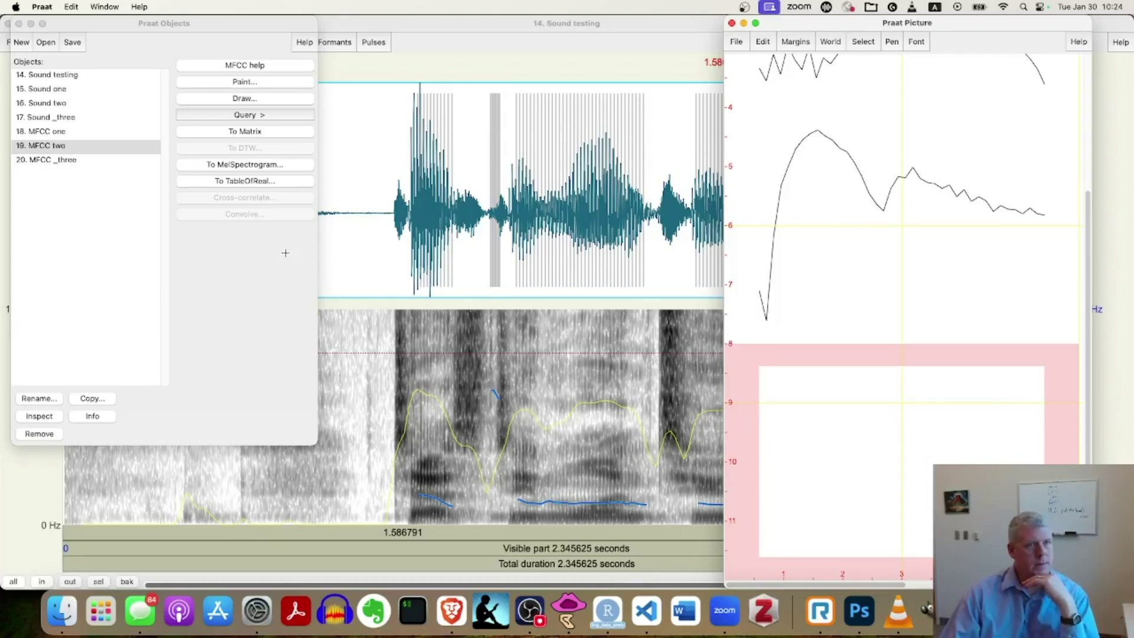
# Select MFCC _three and draw its c0 curve into the third drawing area
pyautogui.click(50, 164)
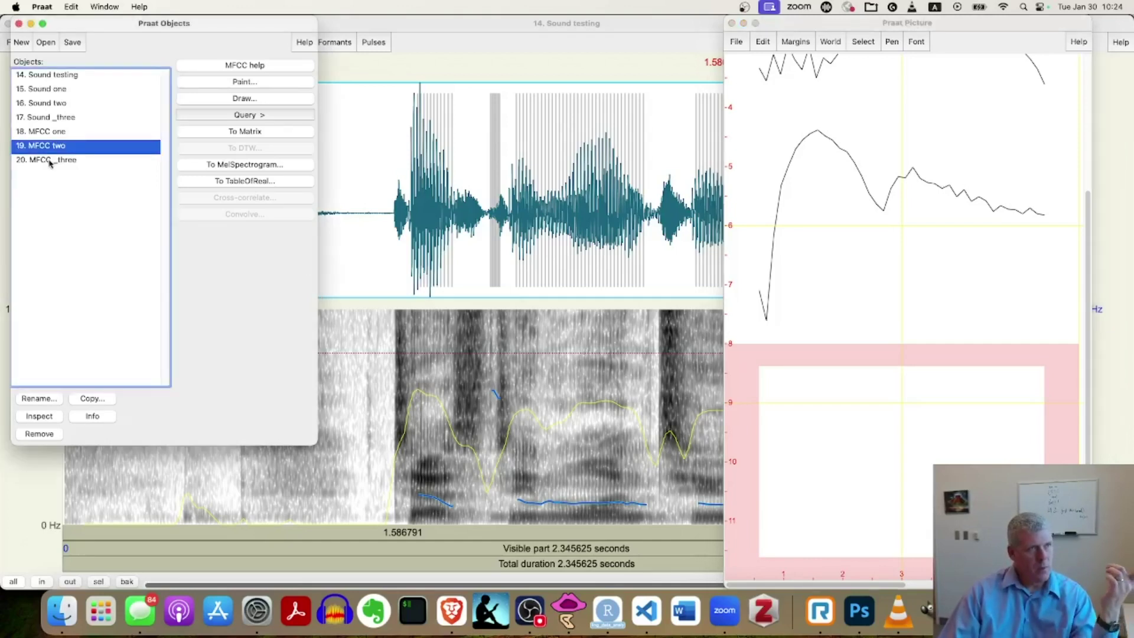
pyautogui.click(50, 161)
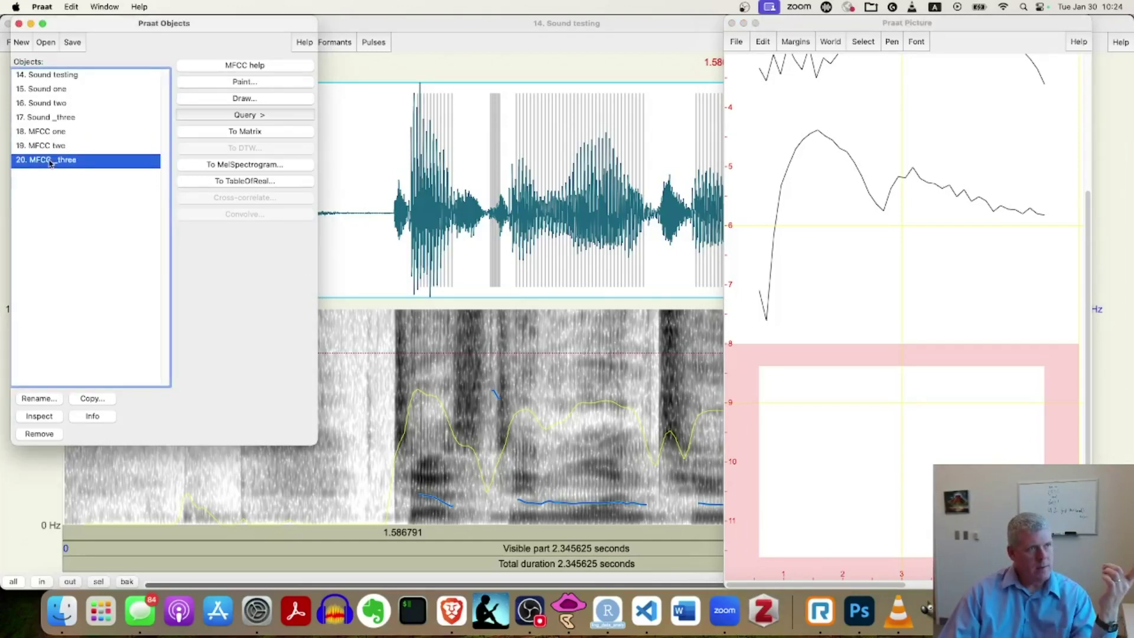
pyautogui.click(241, 98)
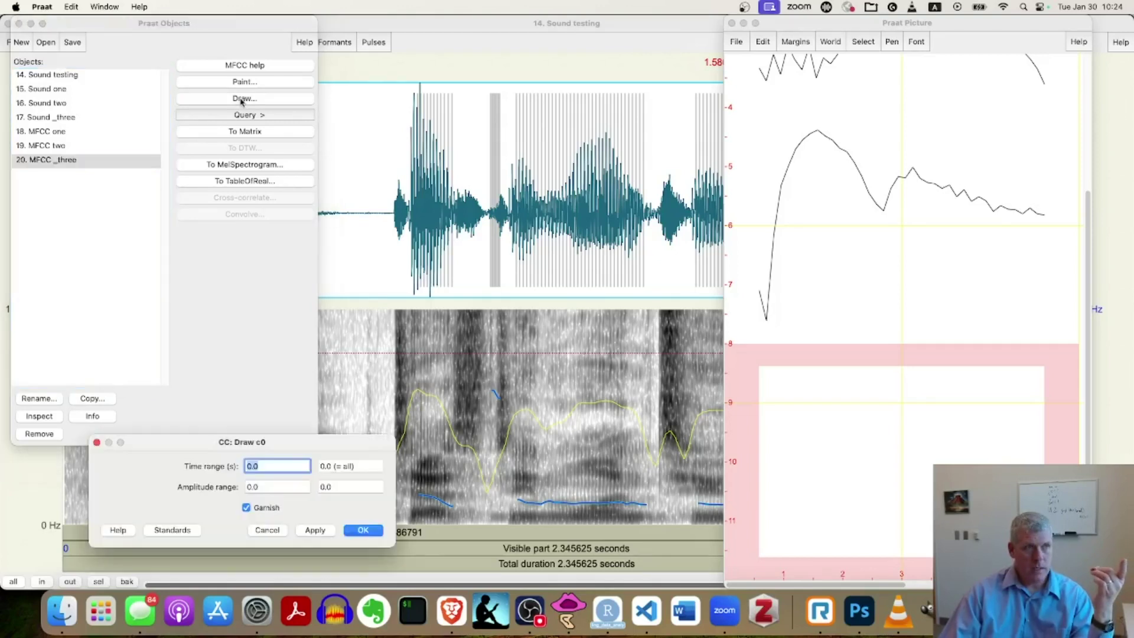
pyautogui.click(363, 530)
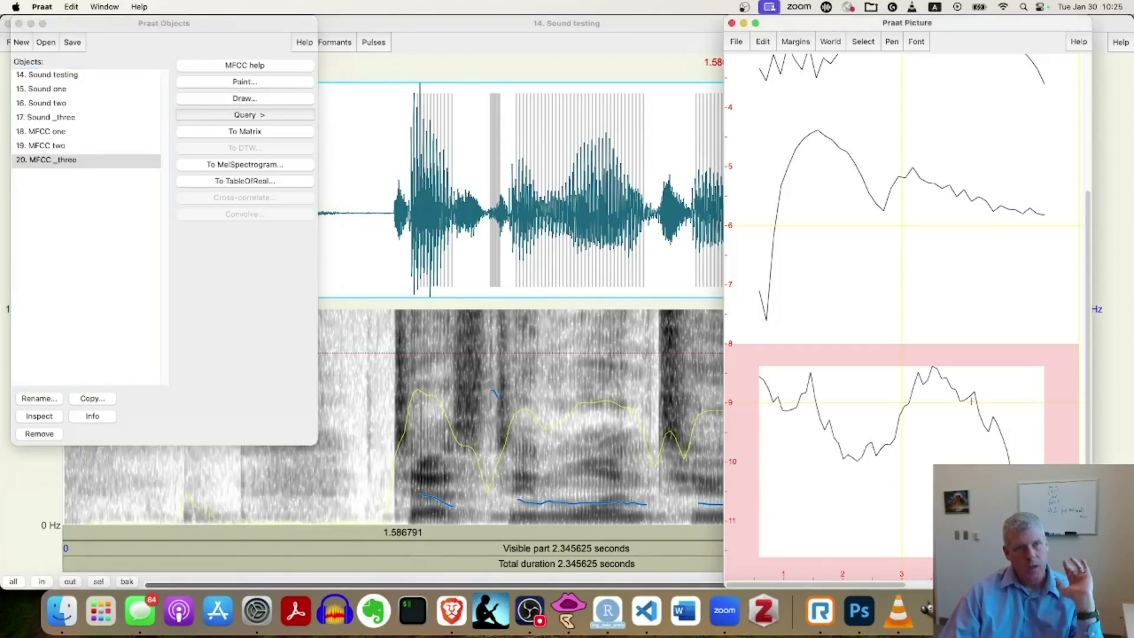
pyautogui.scroll(6, 1057, 334)
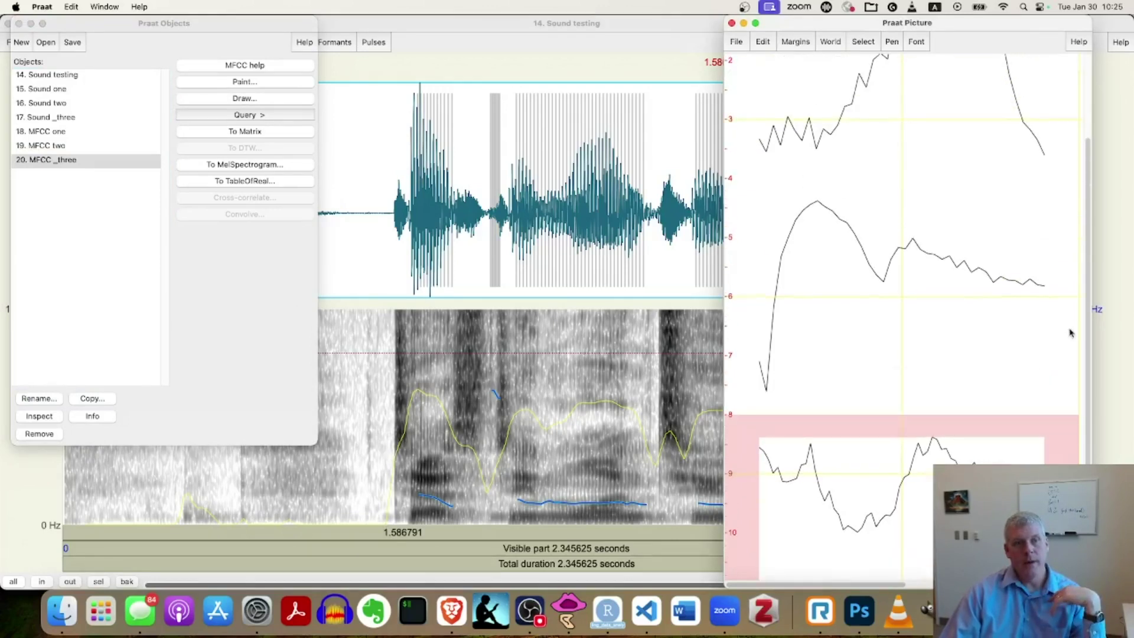
pyautogui.scroll(-6, 1070, 333)
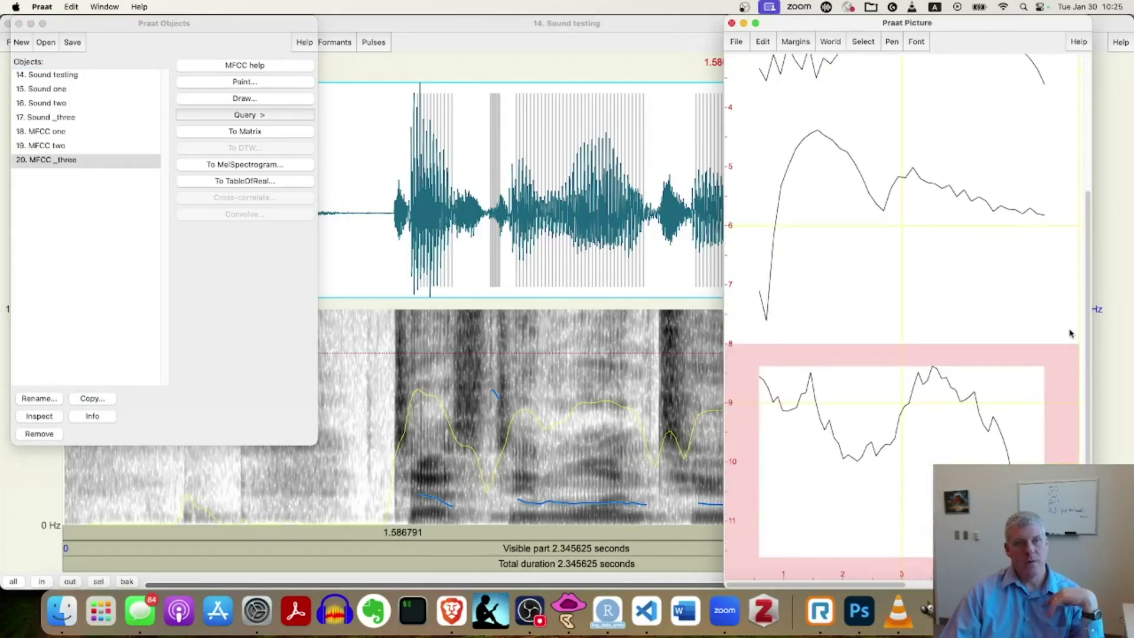
pyautogui.scroll(6, 1070, 333)
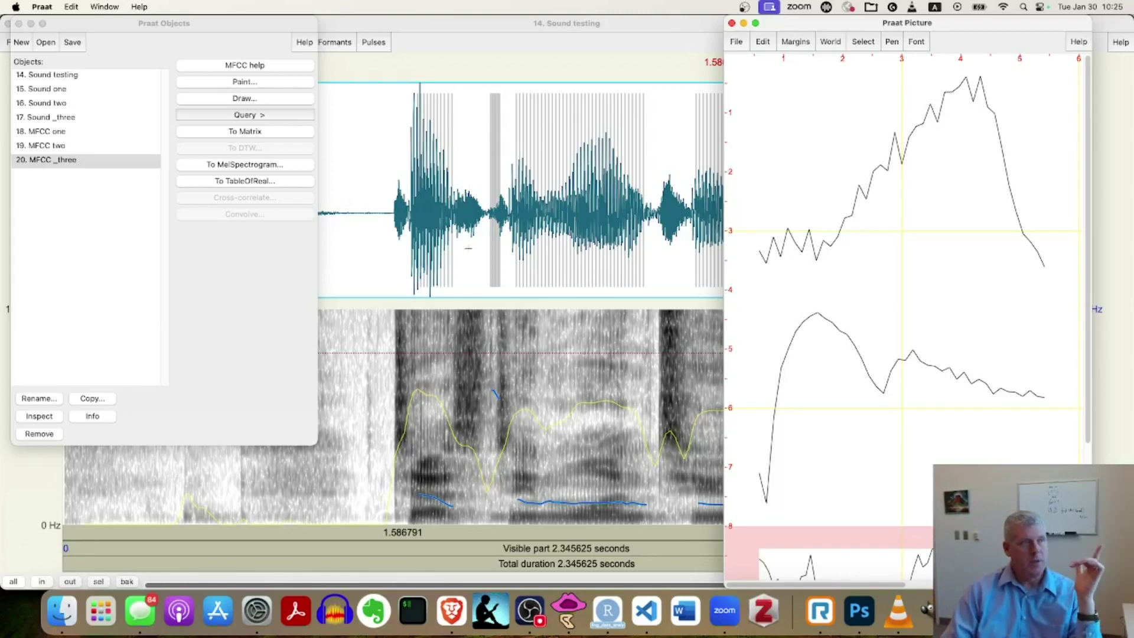
# Convert MFCC one into a new TableOfReal one object
pyautogui.click(59, 131)
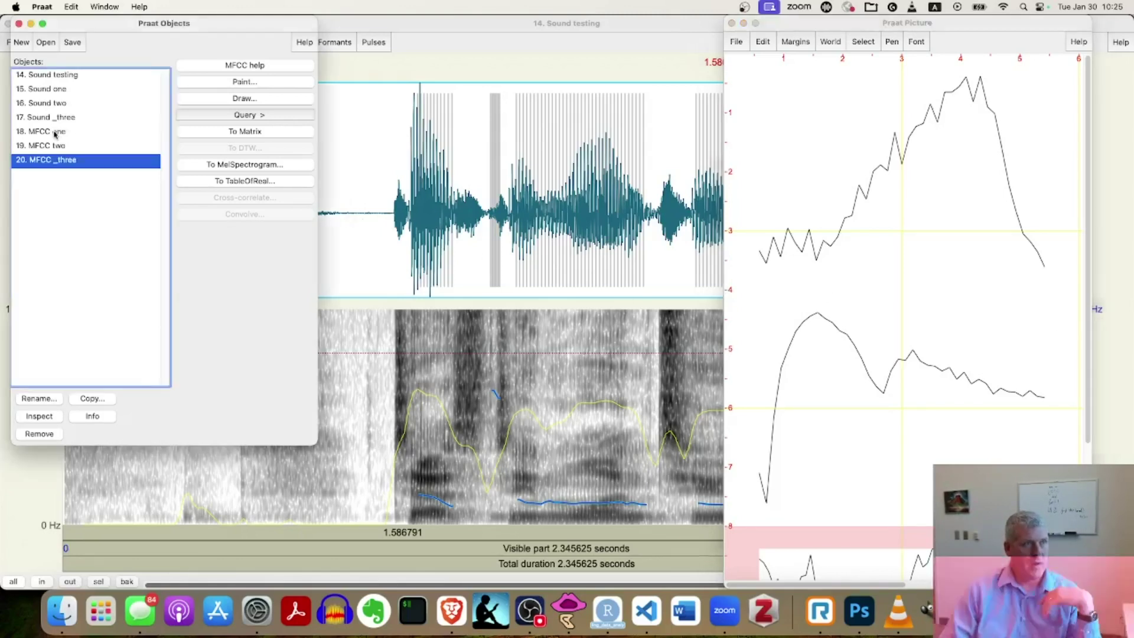
pyautogui.click(56, 131)
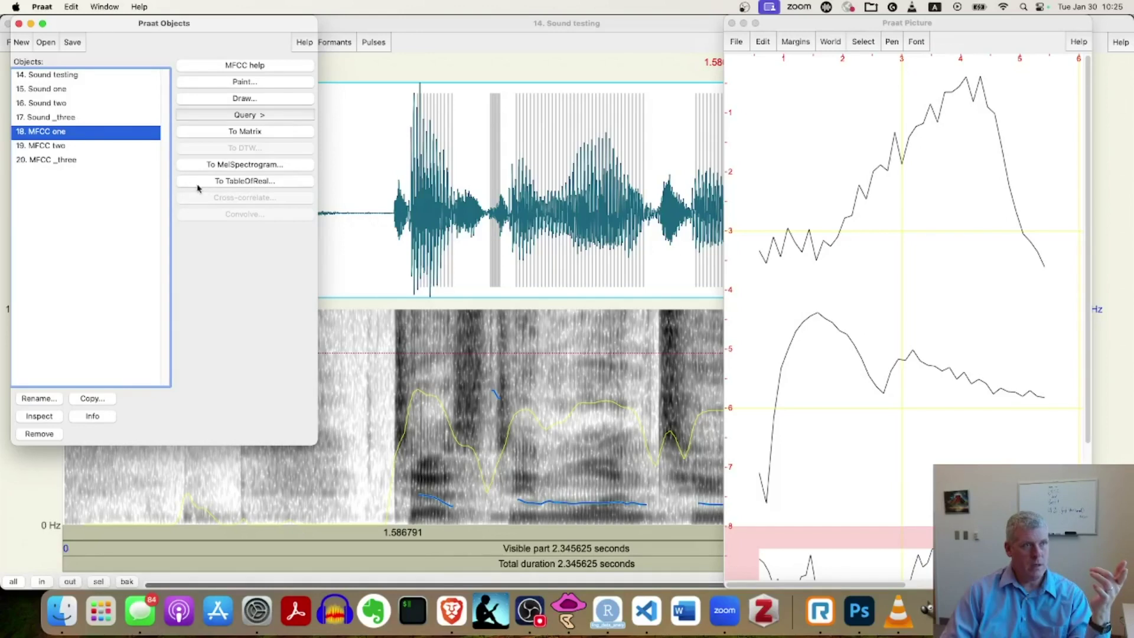
pyautogui.click(217, 182)
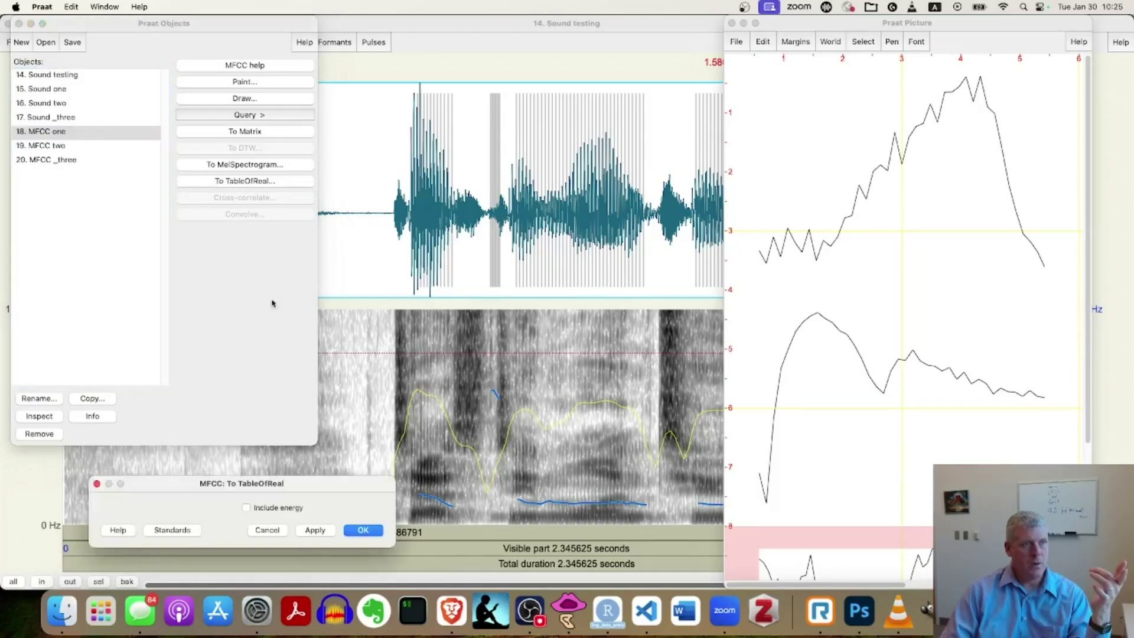
pyautogui.click(364, 530)
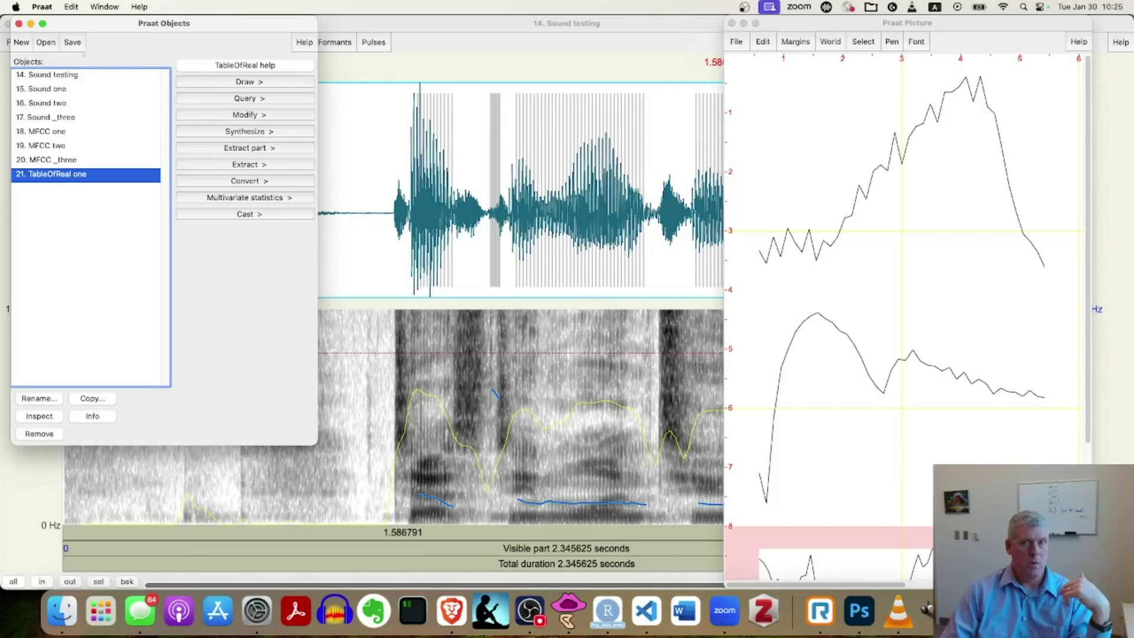
# Save TableOfReal one as the text file one.TableOfReal in Downloads
pyautogui.click(72, 42)
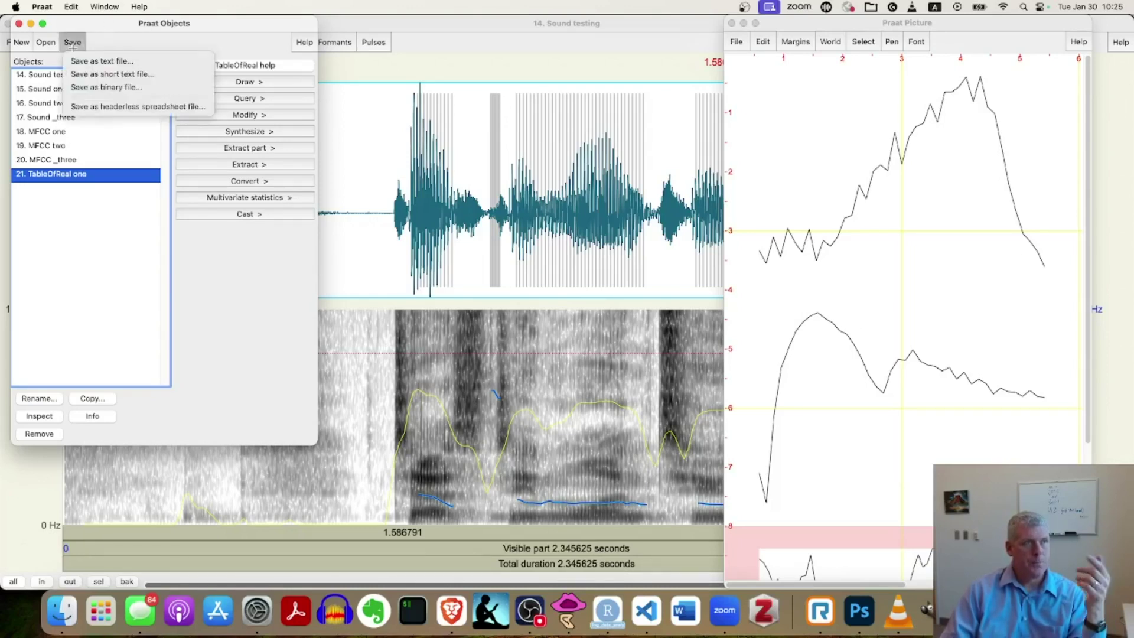
pyautogui.click(146, 61)
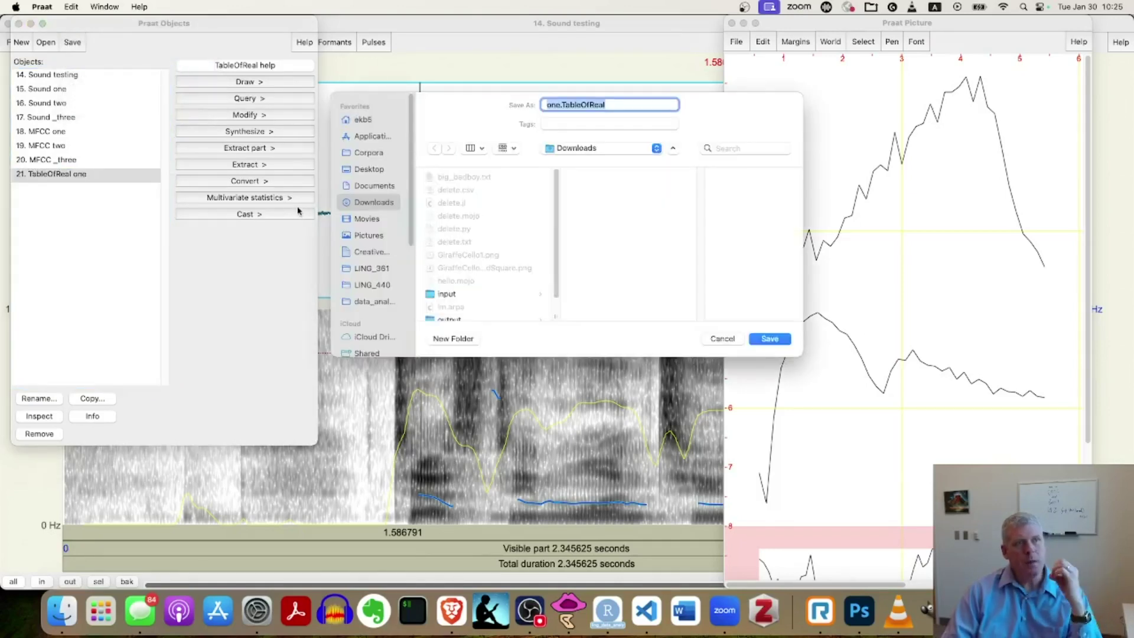
pyautogui.press('Return')
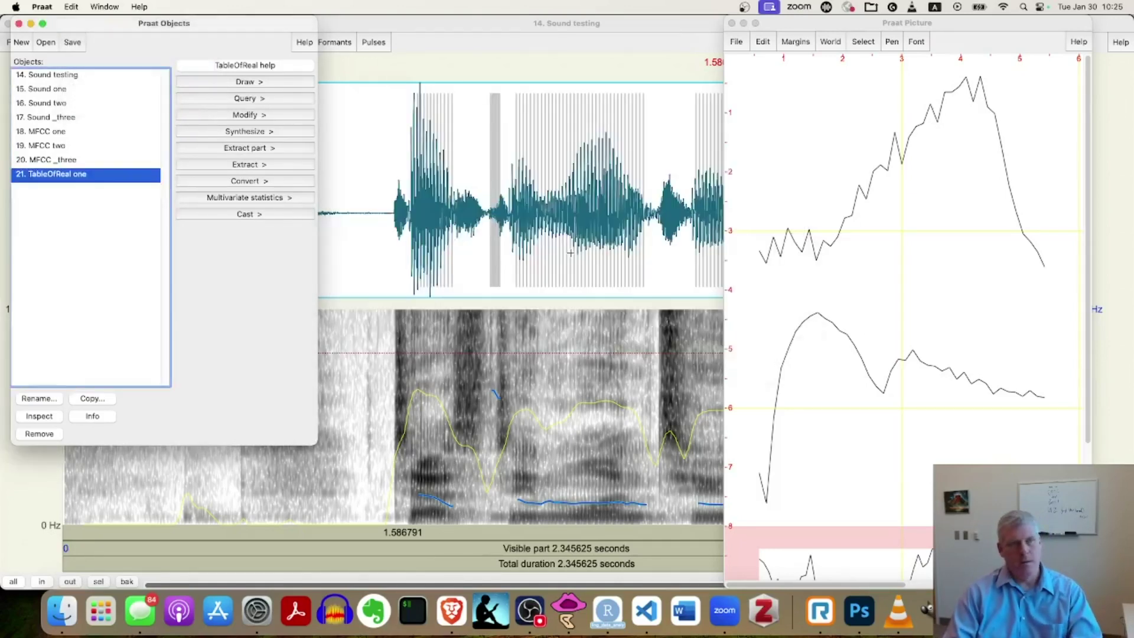
# Open one.TableOfReal from Finder's Downloads folder in VS Code via the dock icon
pyautogui.click(62, 612)
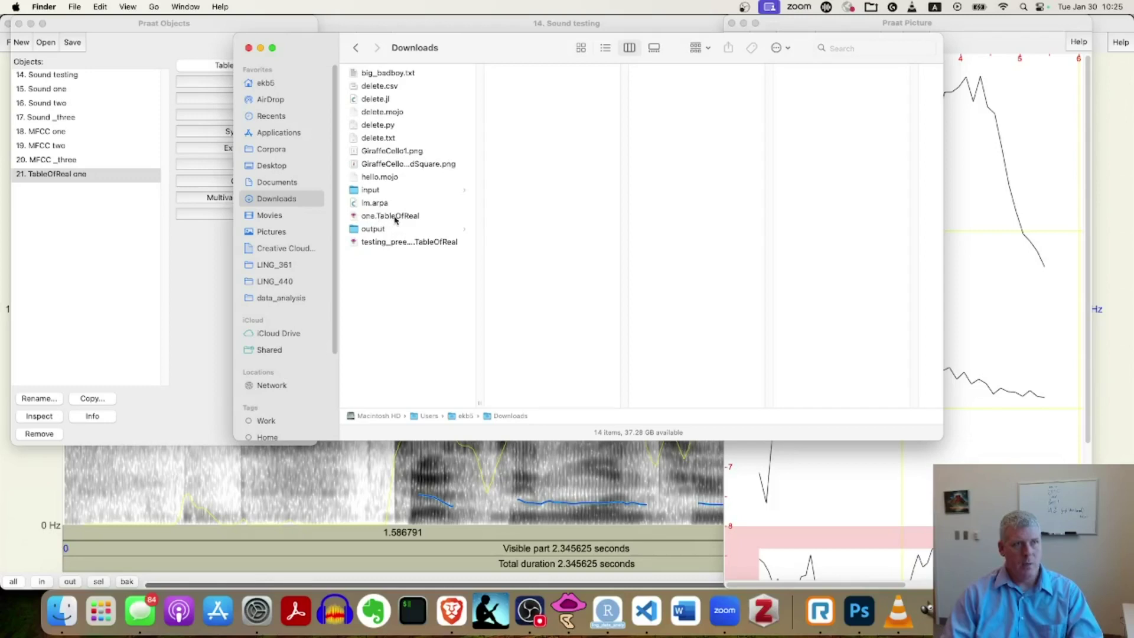
pyautogui.click(429, 222)
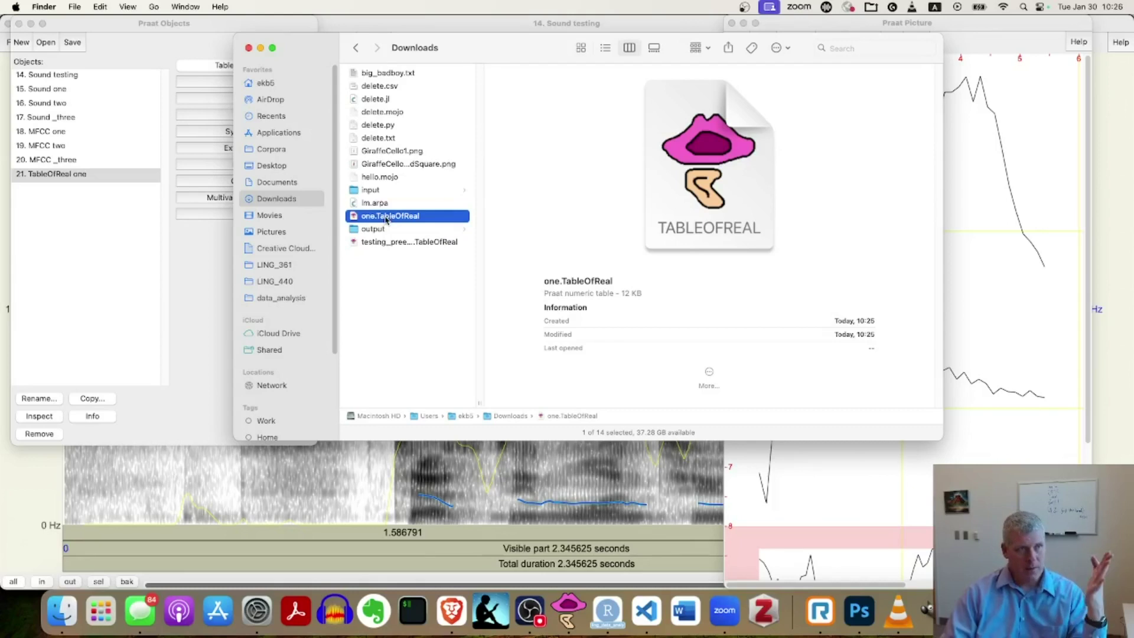
pyautogui.moveTo(386, 220); pyautogui.dragTo(653, 619)
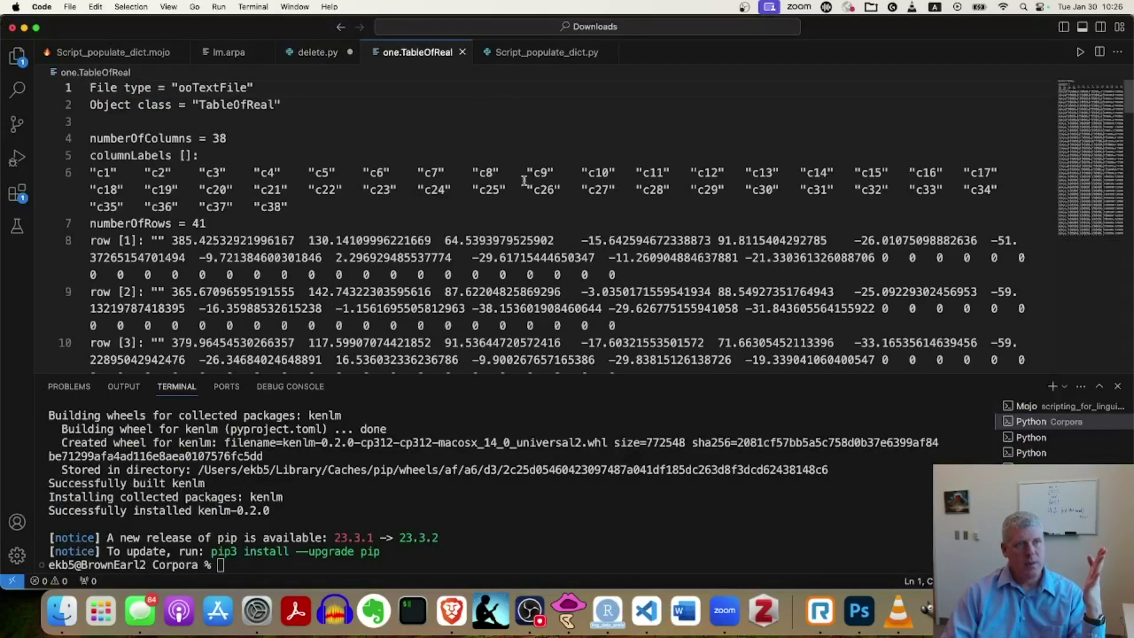
# Collapse the terminal panel and highlight row 1's coefficient values
pyautogui.moveTo(650, 375); pyautogui.dragTo(665, 564)
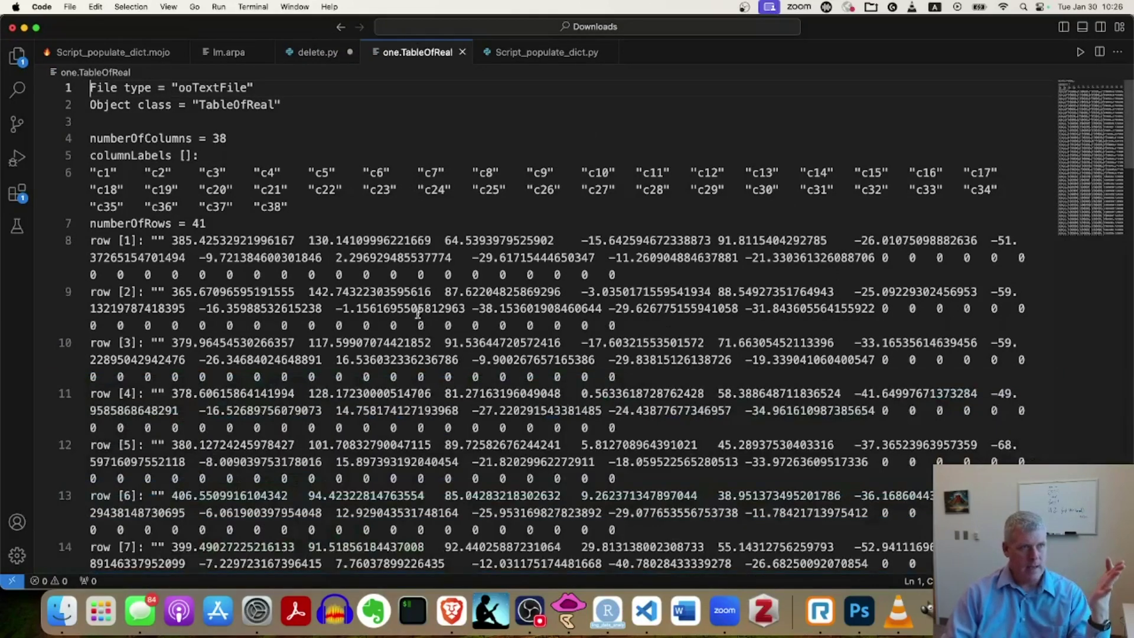
pyautogui.scroll(-2, 417, 313)
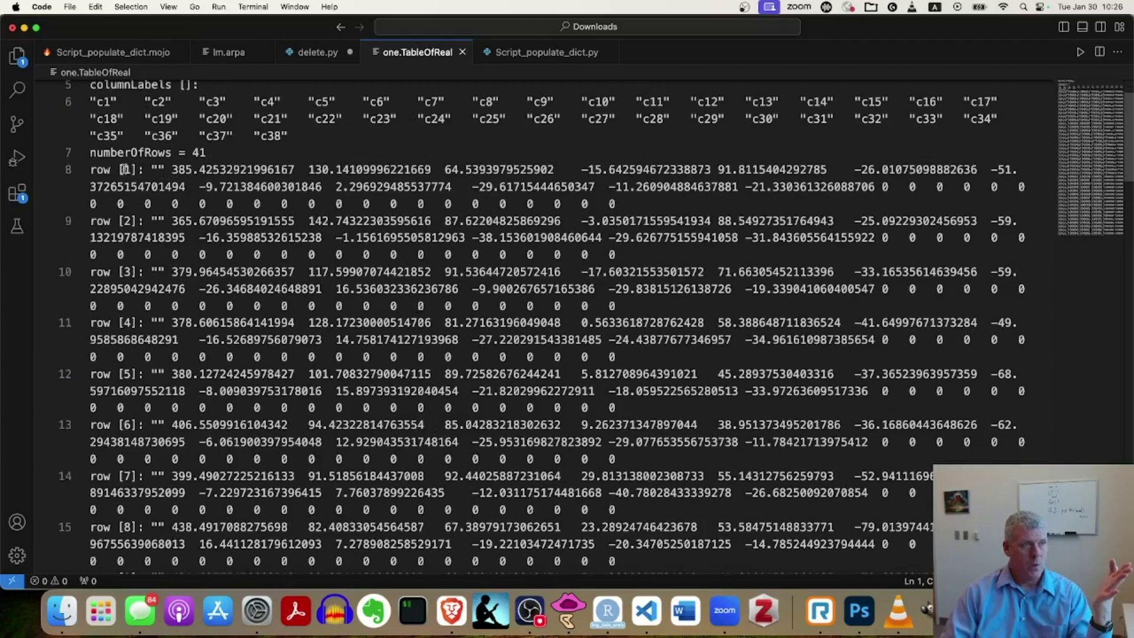
pyautogui.moveTo(125, 169); pyautogui.dragTo(880, 186)
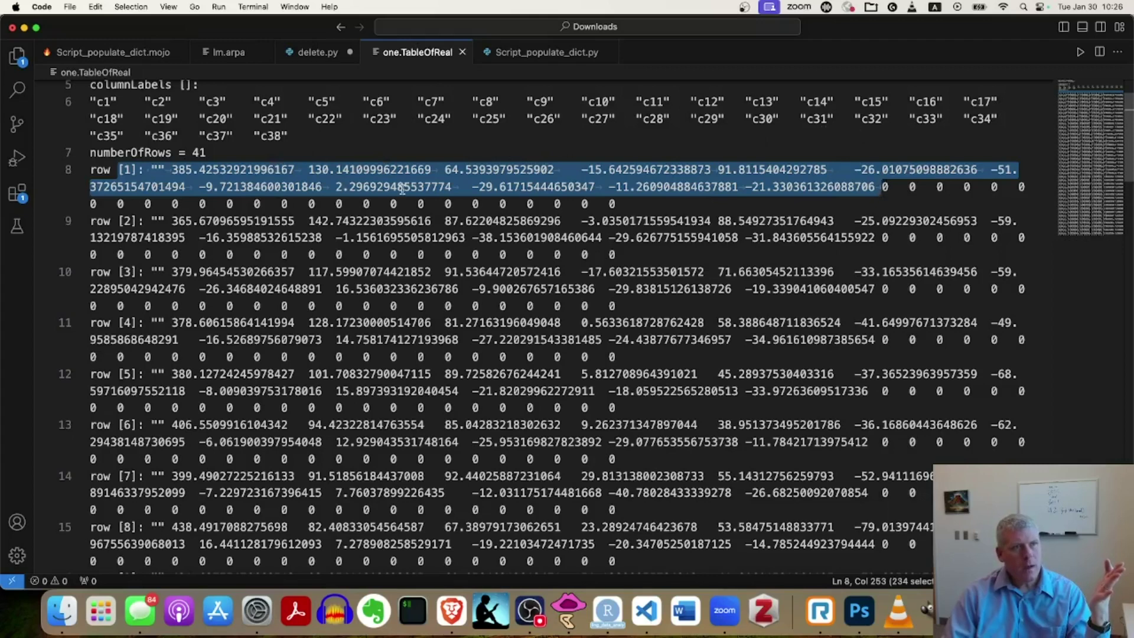
pyautogui.click(1029, 188)
pyautogui.moveTo(875, 187); pyautogui.dragTo(171, 170)
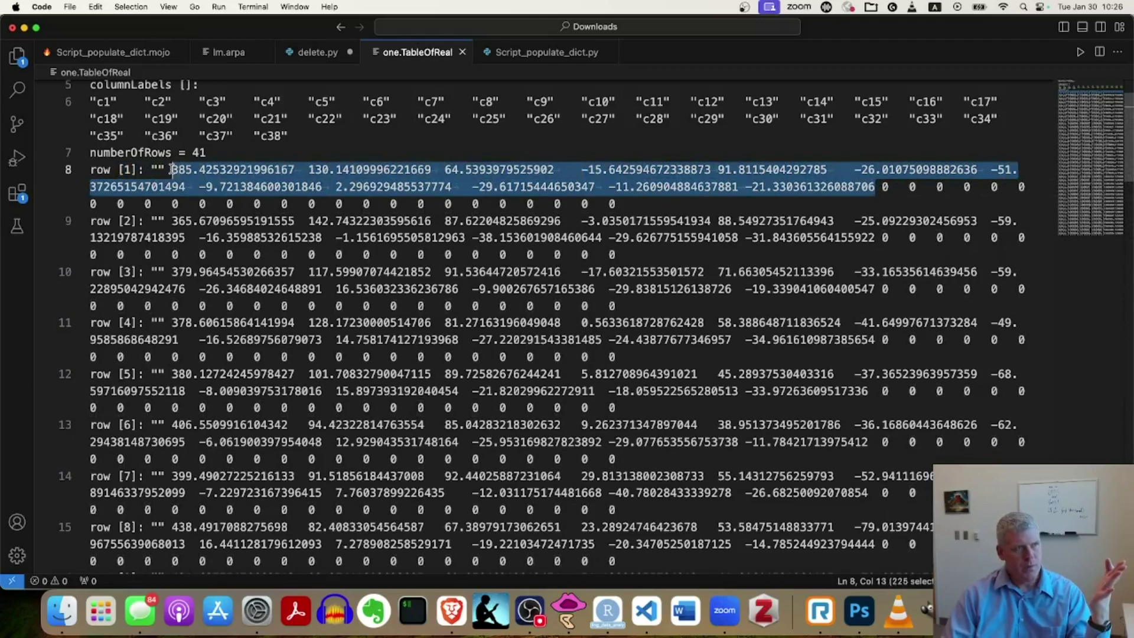
# Highlight row 2 and the last row, row 41, to inspect the table values
pyautogui.tripleClick(124, 220)
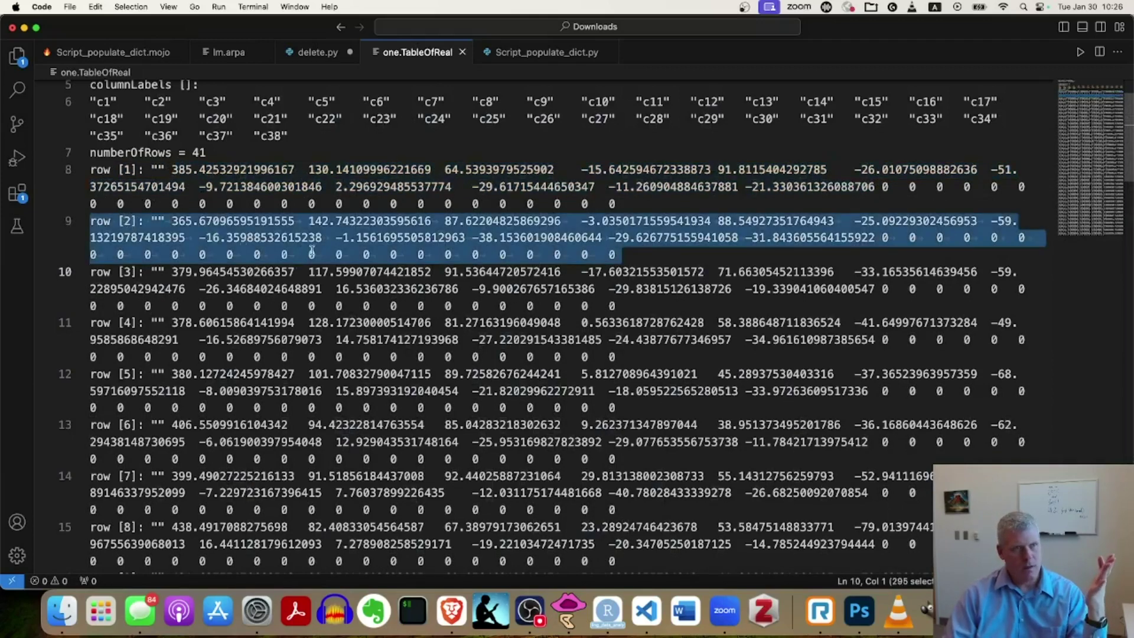
pyautogui.scroll(-20, 312, 251)
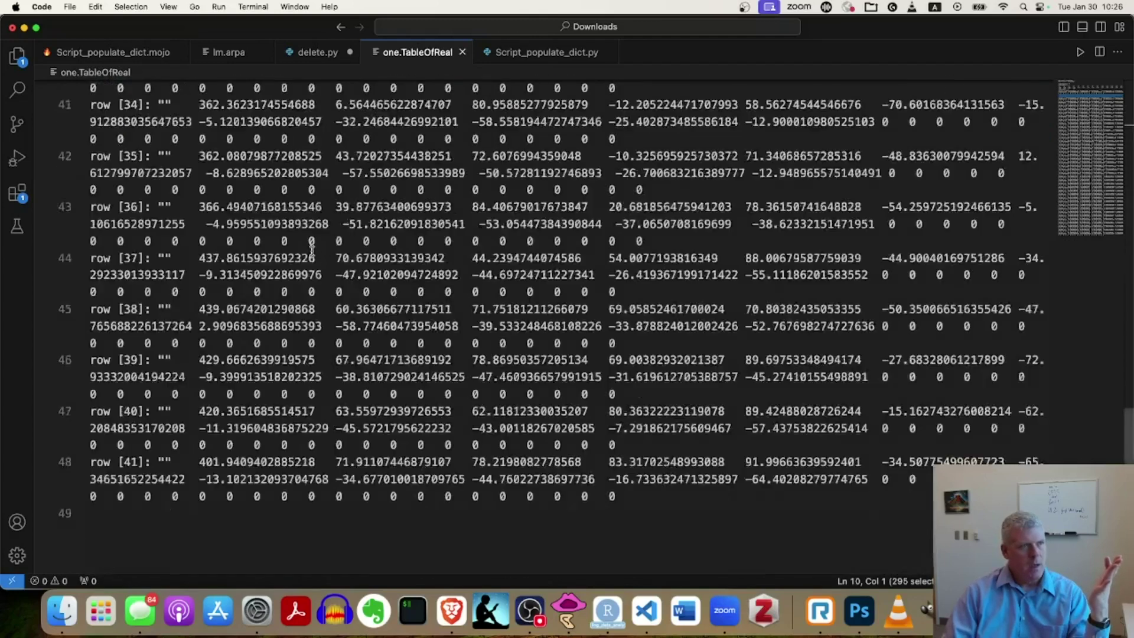
pyautogui.scroll(-12, 312, 251)
pyautogui.scroll(1, 182, 255)
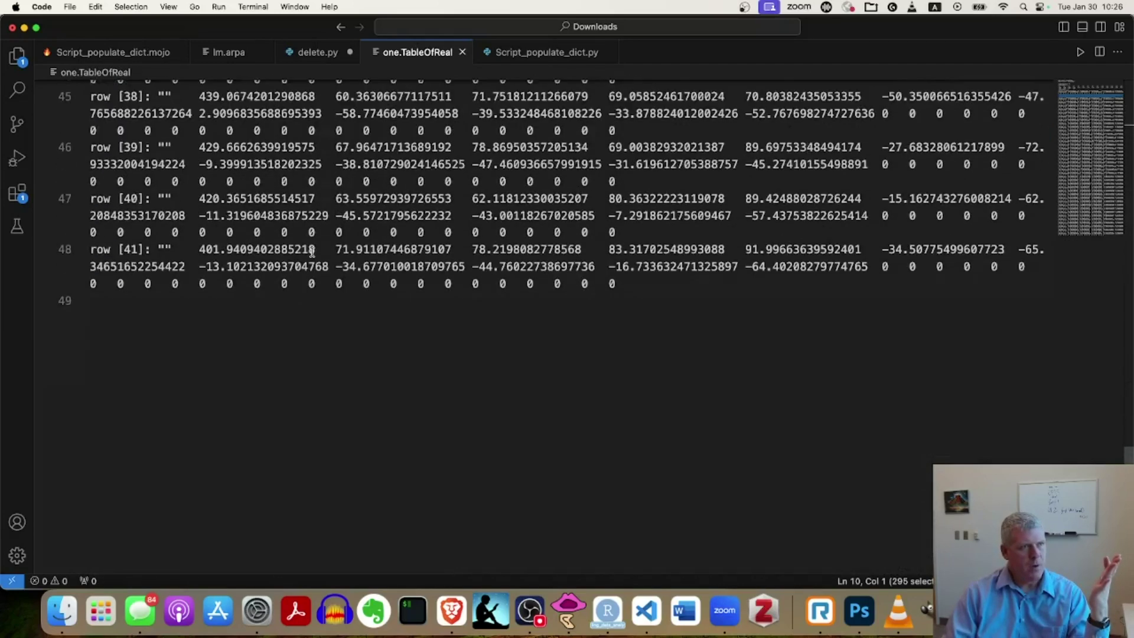
pyautogui.tripleClick(140, 251)
pyautogui.scroll(20, 565, 274)
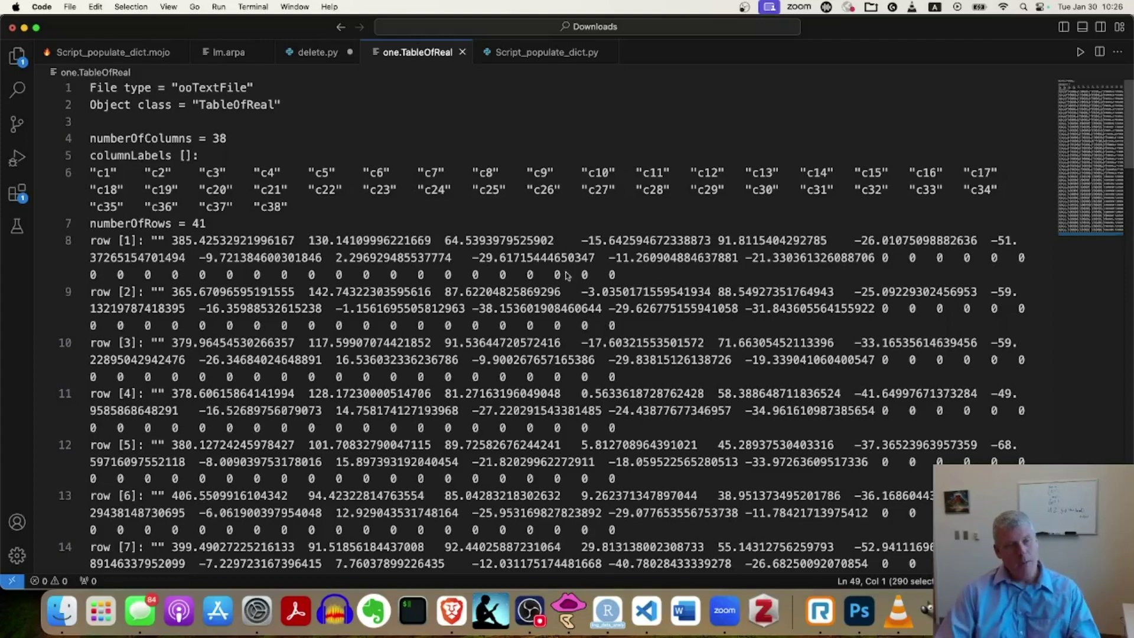
# Switch back to Praat, then bring OBS to the front
pyautogui.press('super+Tab')
pyautogui.press('super+Tab')
pyautogui.press('super+Tab')
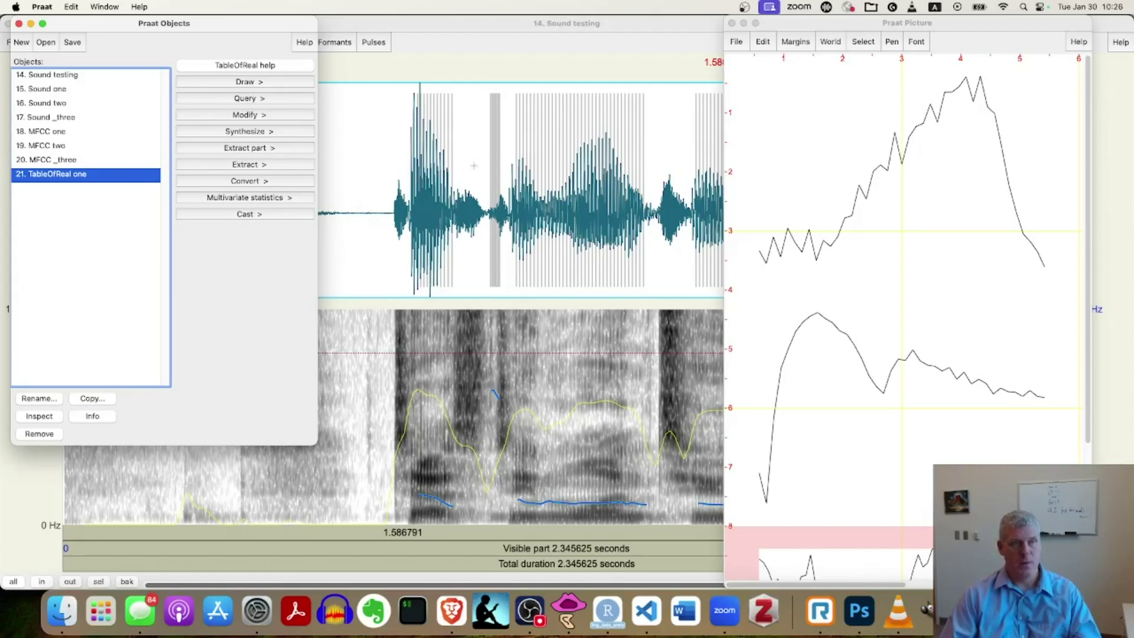
pyautogui.click(530, 614)
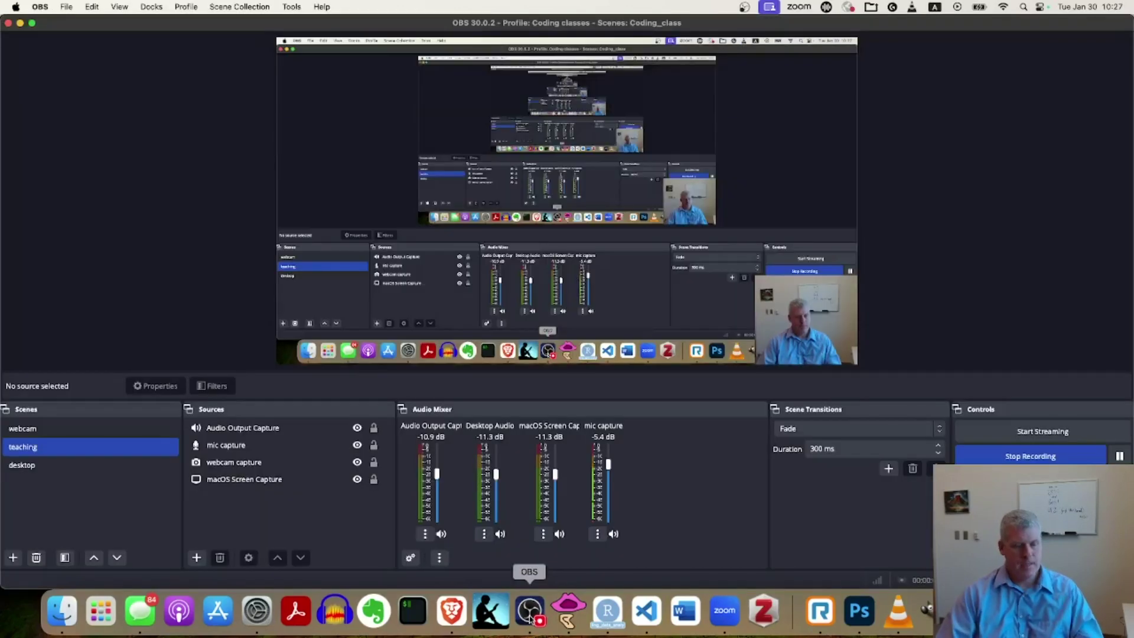